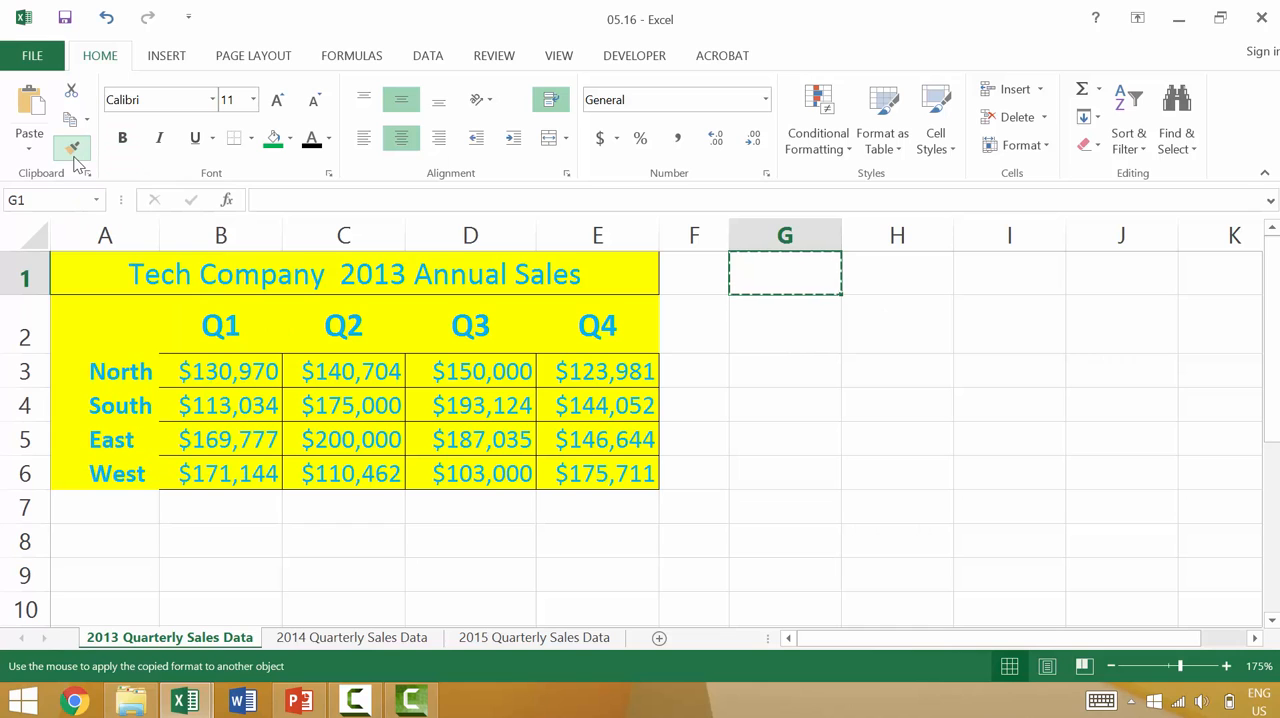
Try to strip the formatting from A1:E6 by painting it with G1's blank format, undo that, and try the Normal cell style.
{"action": "mouse_move", "coordinate": [100, 283]}
{"action": "left_mouse_down"}
{"action": "mouse_move", "coordinate": [391, 420]}
{"action": "mouse_move", "coordinate": [425, 483]}
{"action": "left_mouse_up"}
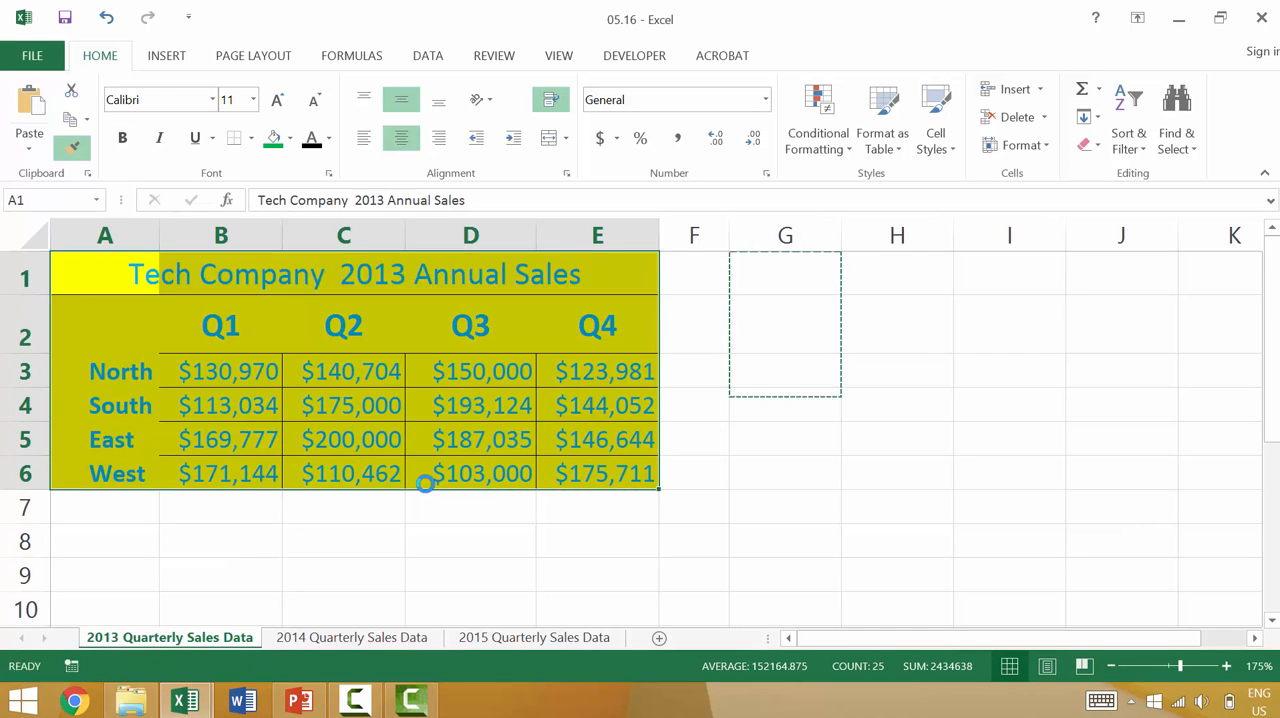
{"action": "left_click", "coordinate": [1076, 417]}
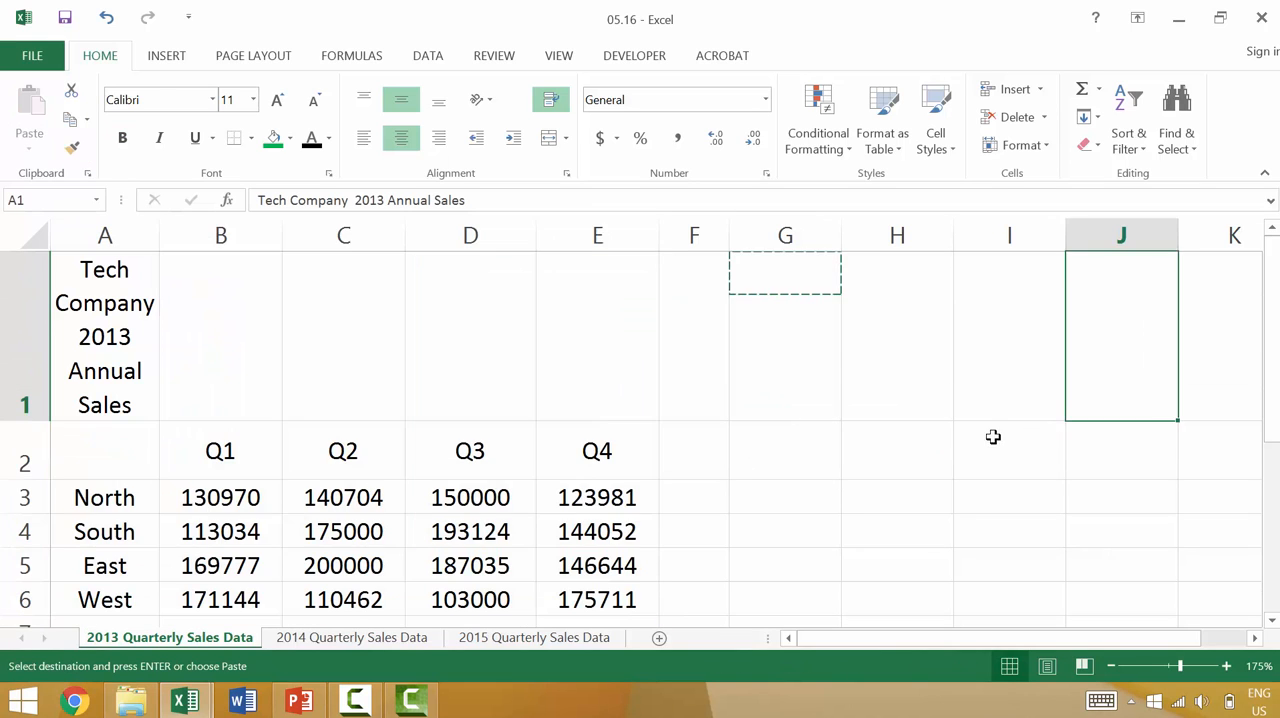
{"action": "key", "text": "ctrl+z"}
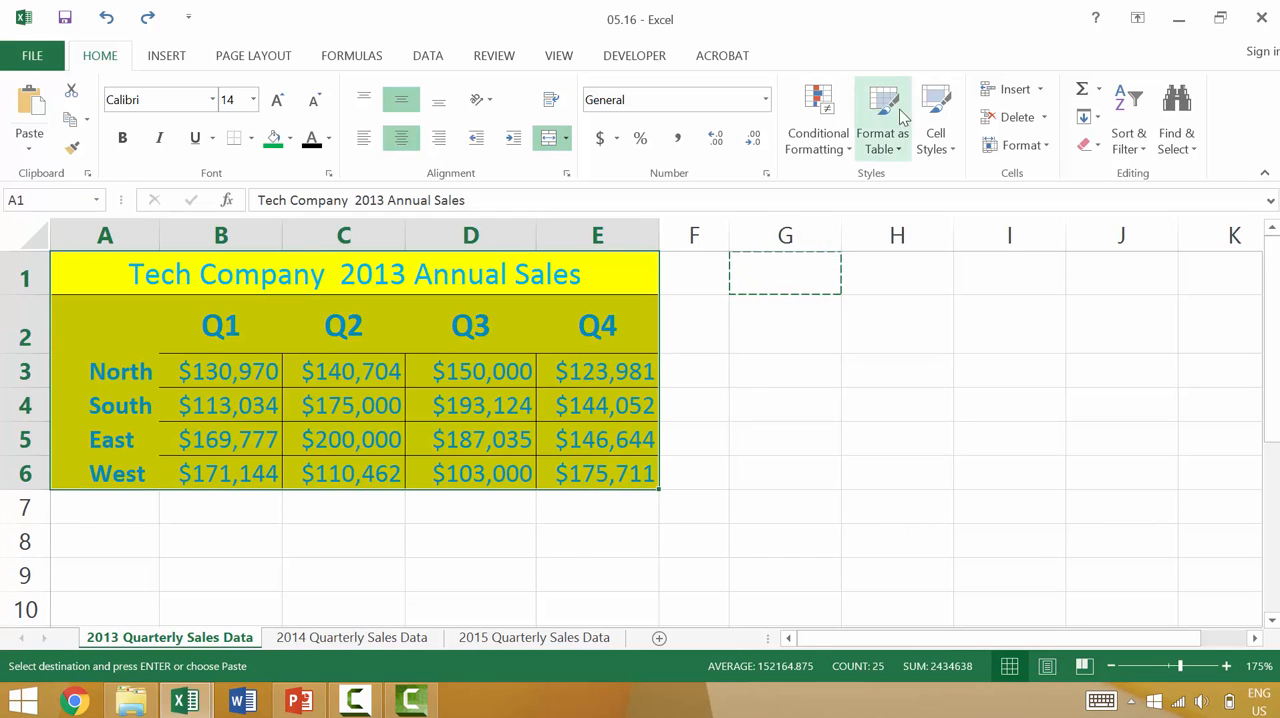
{"action": "left_click", "coordinate": [936, 125]}
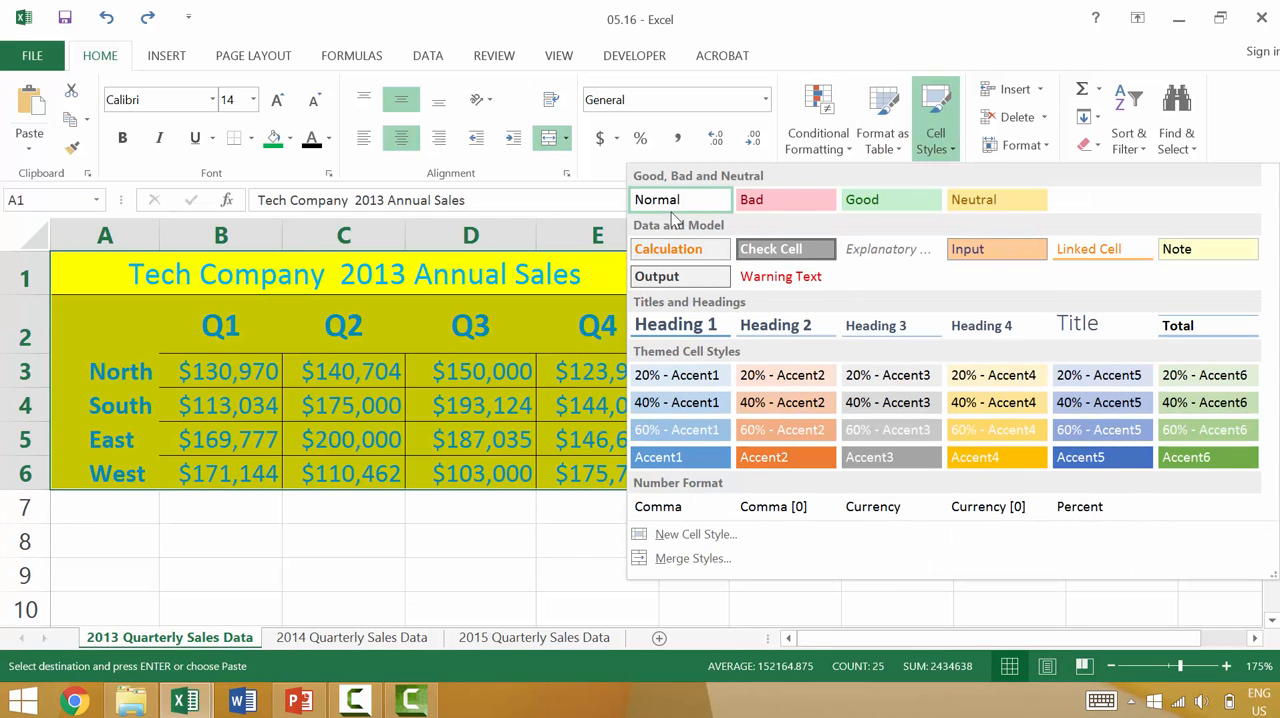
{"action": "left_click", "coordinate": [673, 207]}
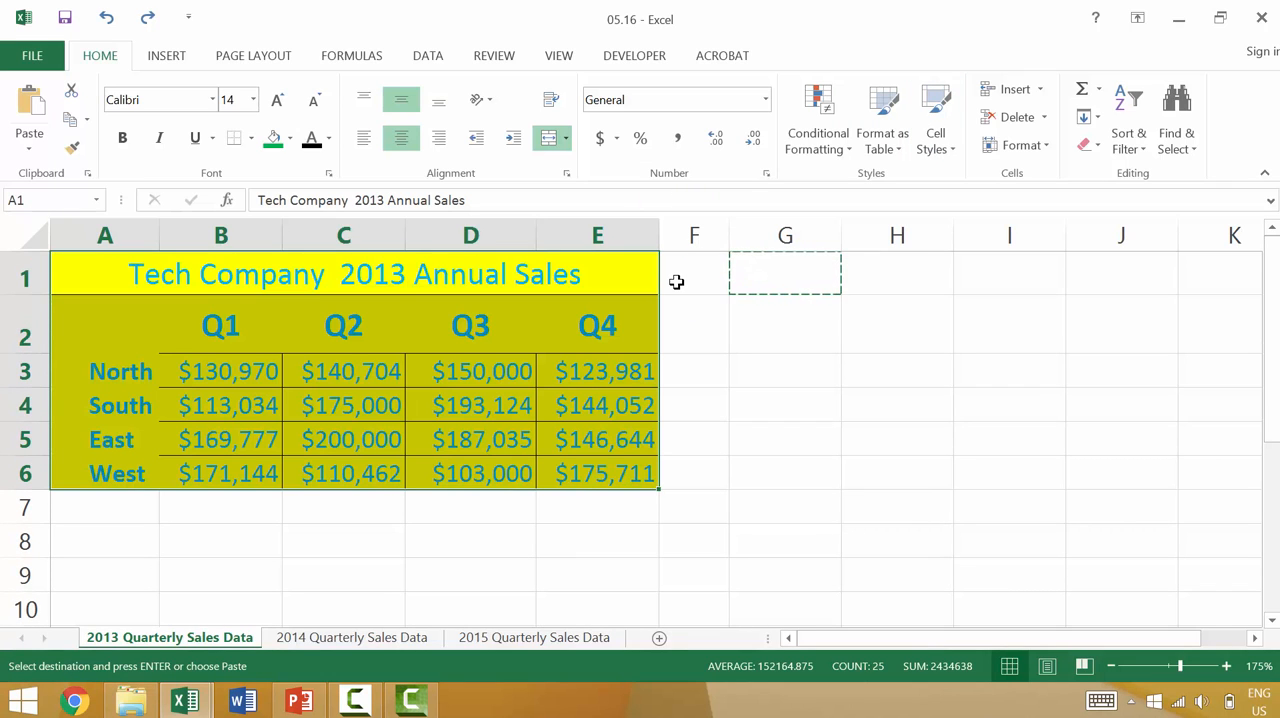
Try clearing the contents of the sales table A1:E6 two different ways, undoing each attempt, and cancel the pending copy.
{"action": "key", "text": "Delete"}
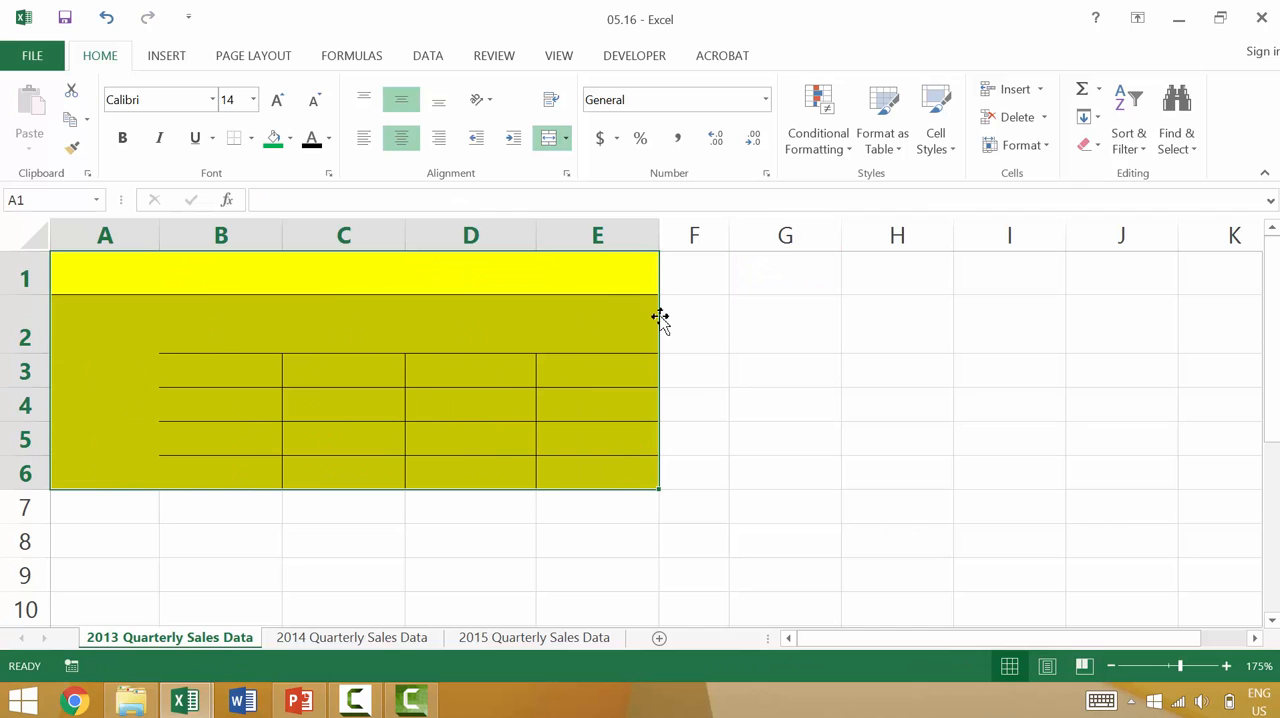
{"action": "key", "text": "ctrl+z"}
{"action": "right_click", "coordinate": [433, 345]}
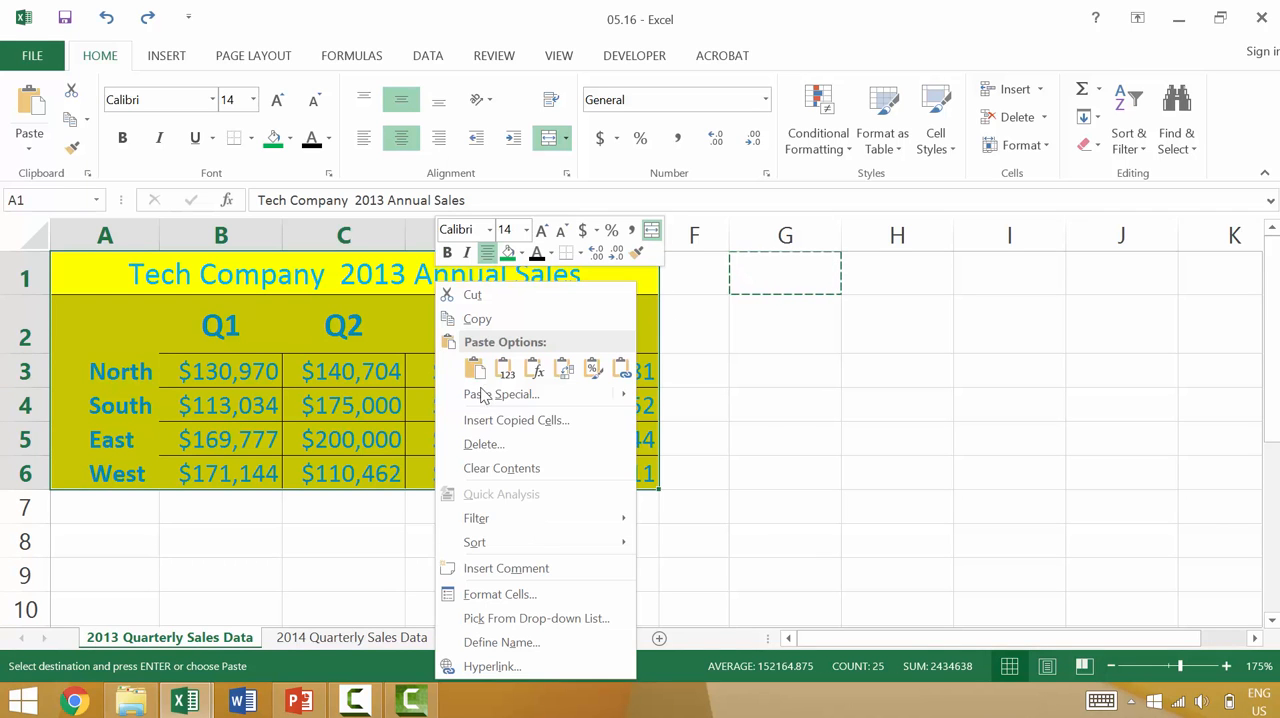
{"action": "left_click", "coordinate": [509, 465]}
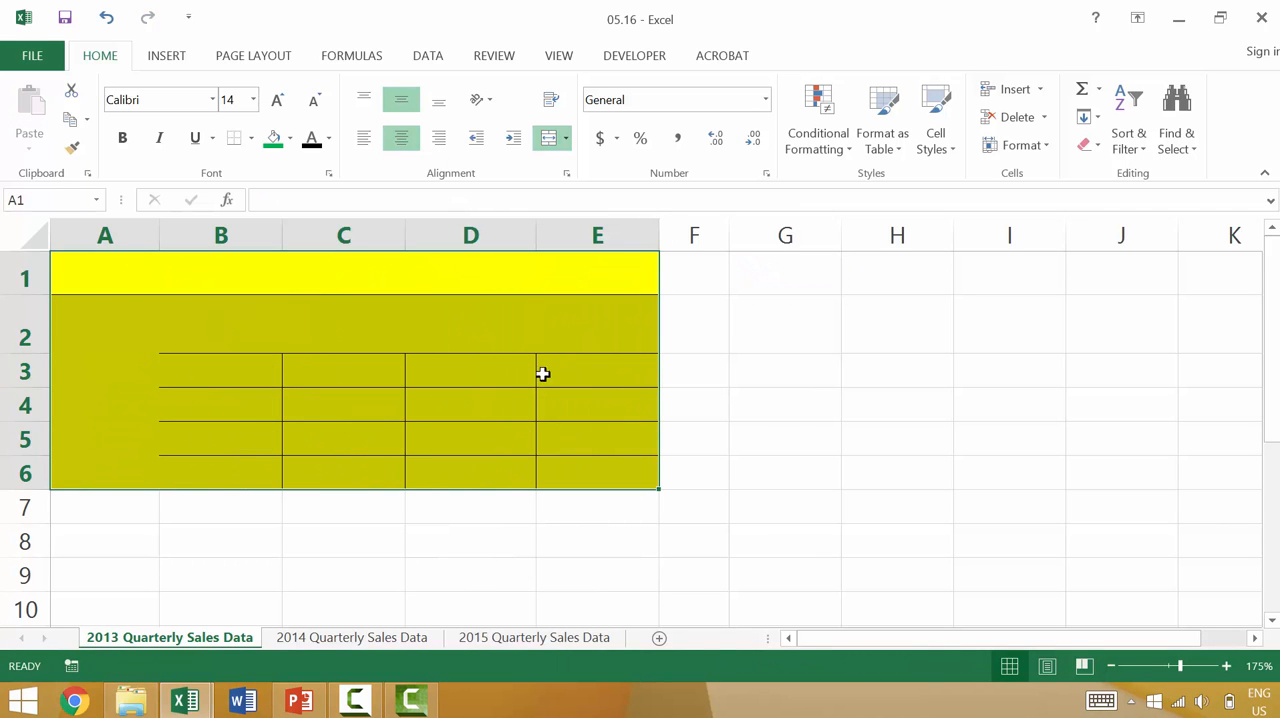
{"action": "key", "text": "ctrl+z"}
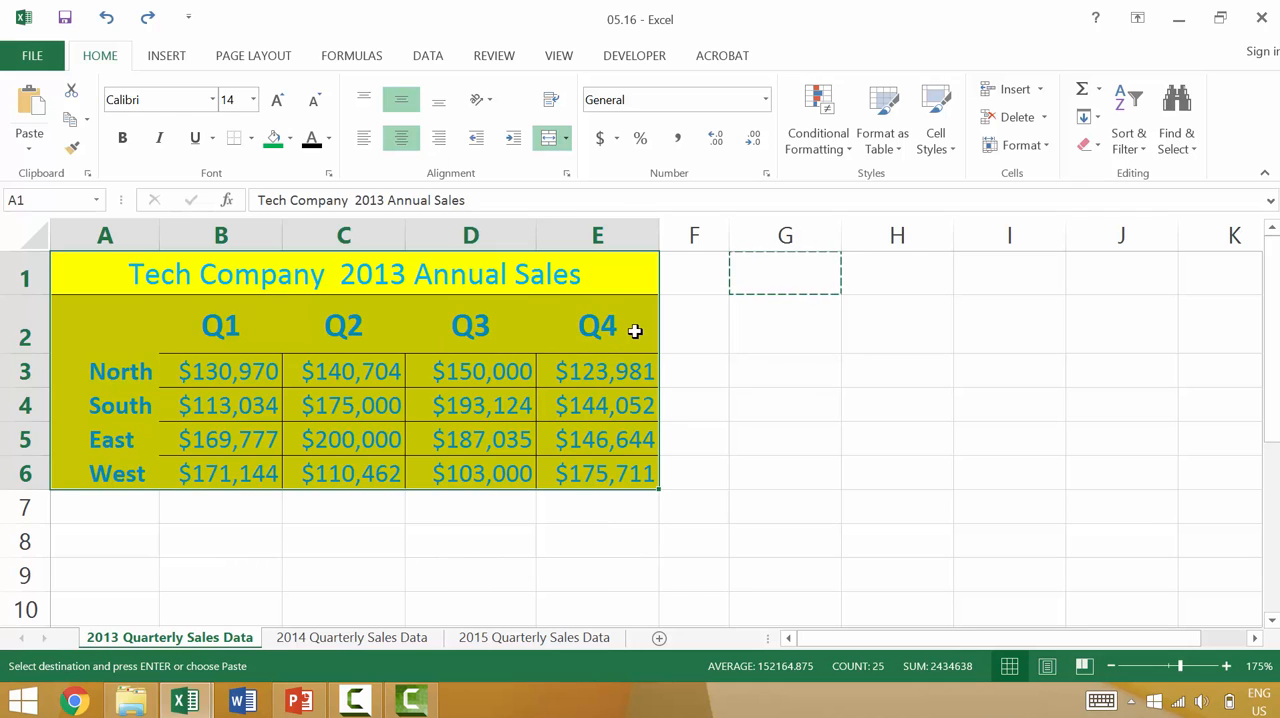
{"action": "left_click", "coordinate": [640, 335]}
{"action": "key", "text": "Escape"}
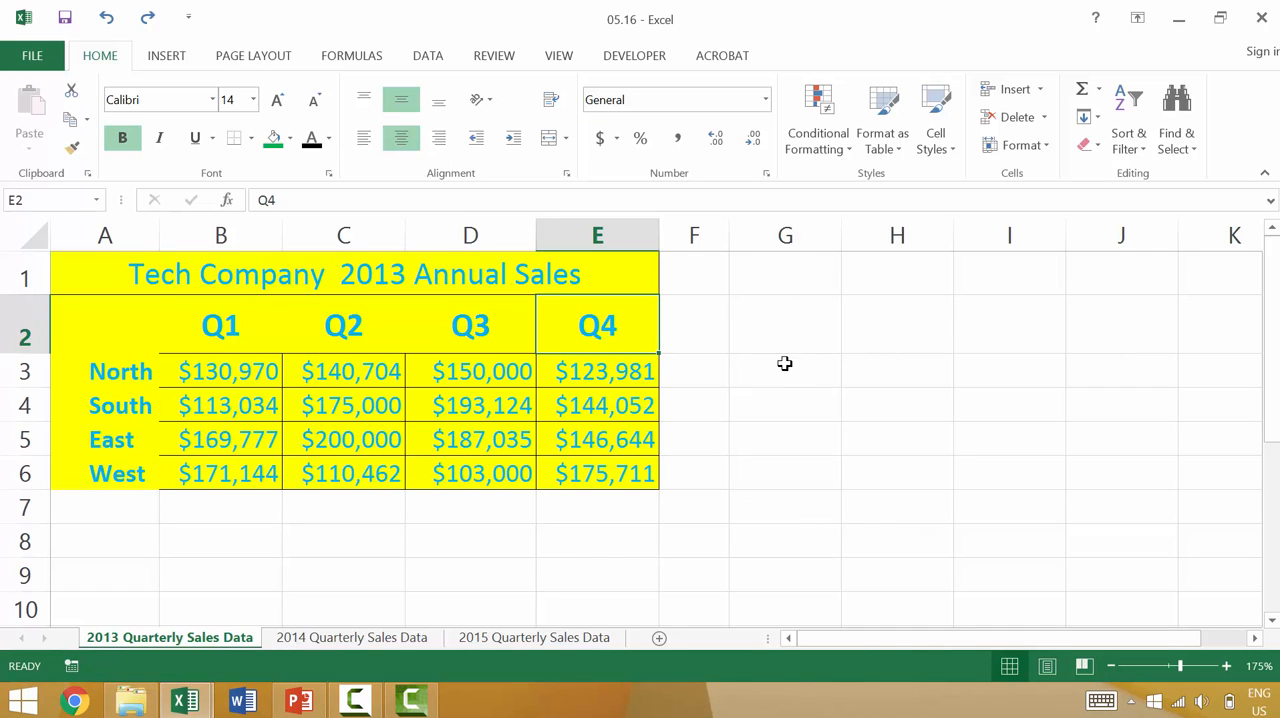
Enter the word "data" in cells G1 and G2.
{"action": "left_click", "coordinate": [772, 273]}
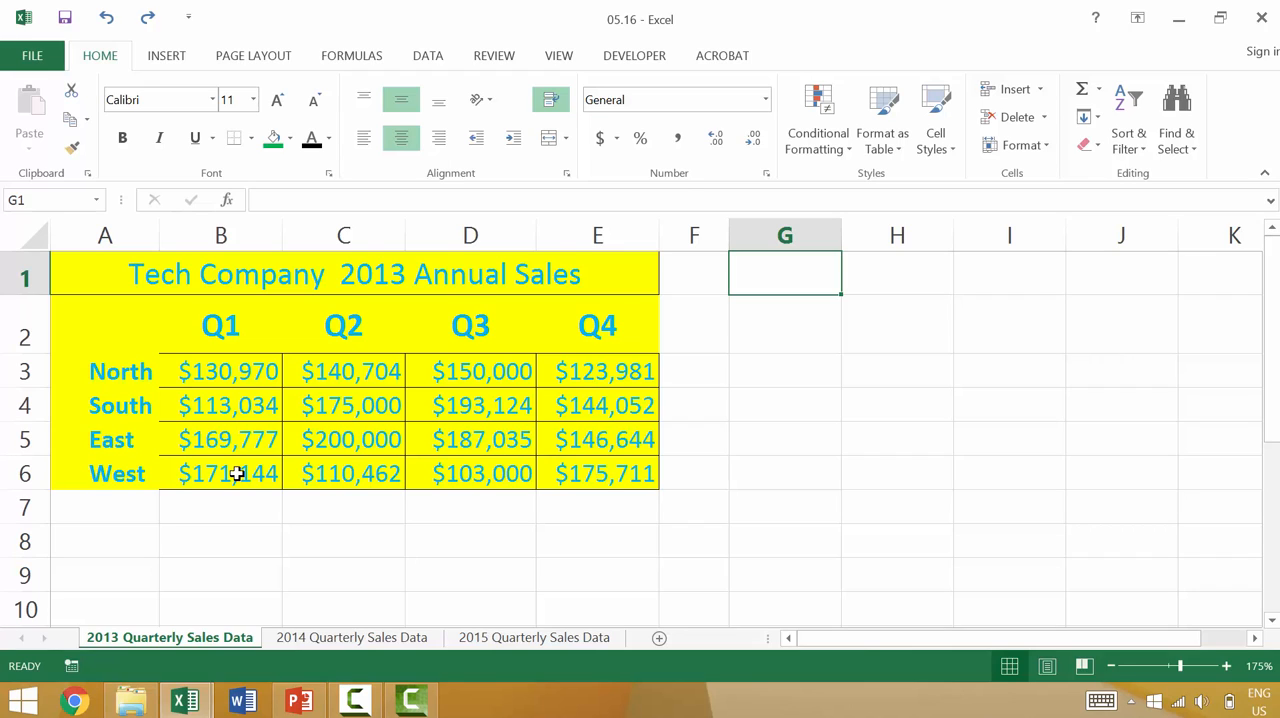
{"action": "type", "text": "da"}
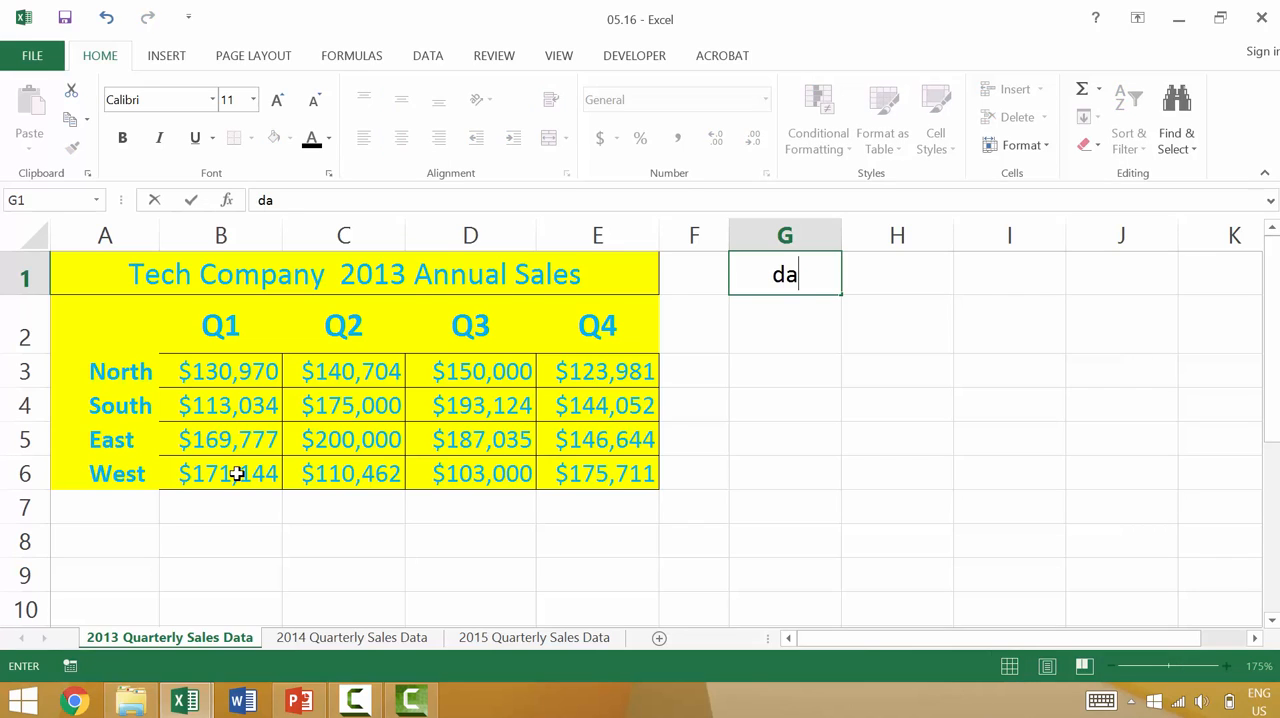
{"action": "type", "text": "ta"}
{"action": "key", "text": "Return"}
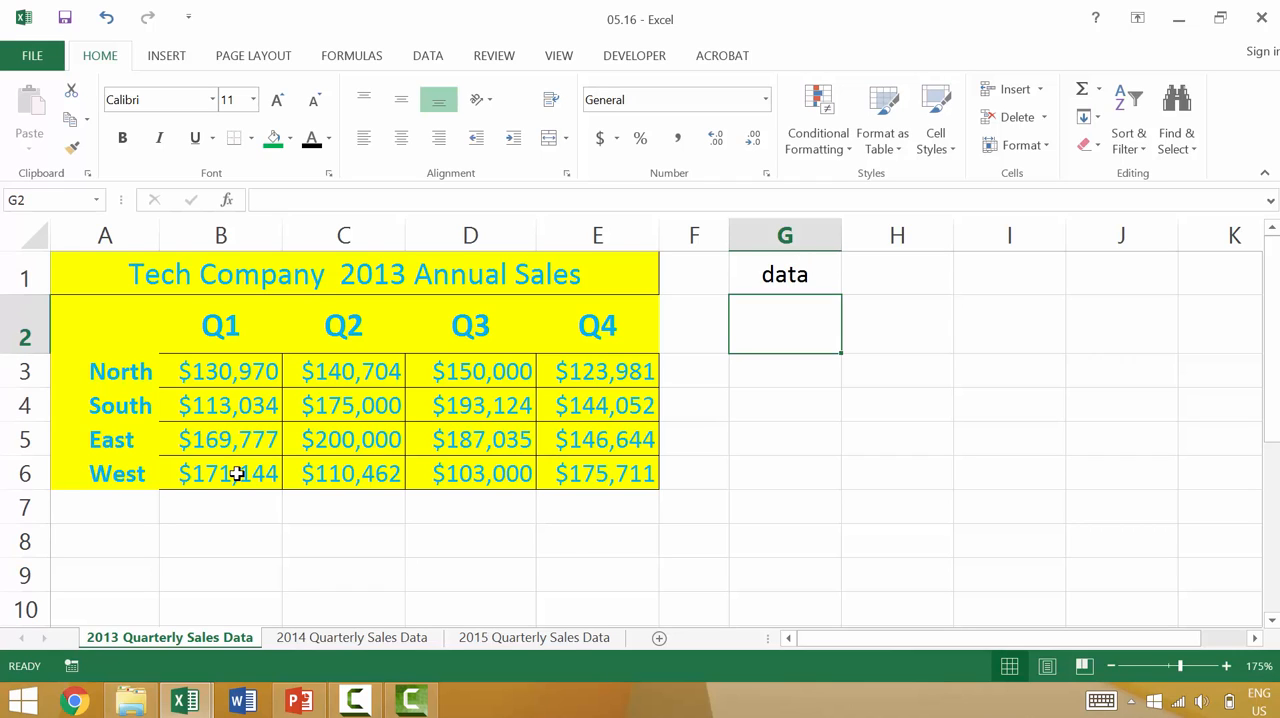
{"action": "type", "text": "data"}
{"action": "key", "text": "Return"}
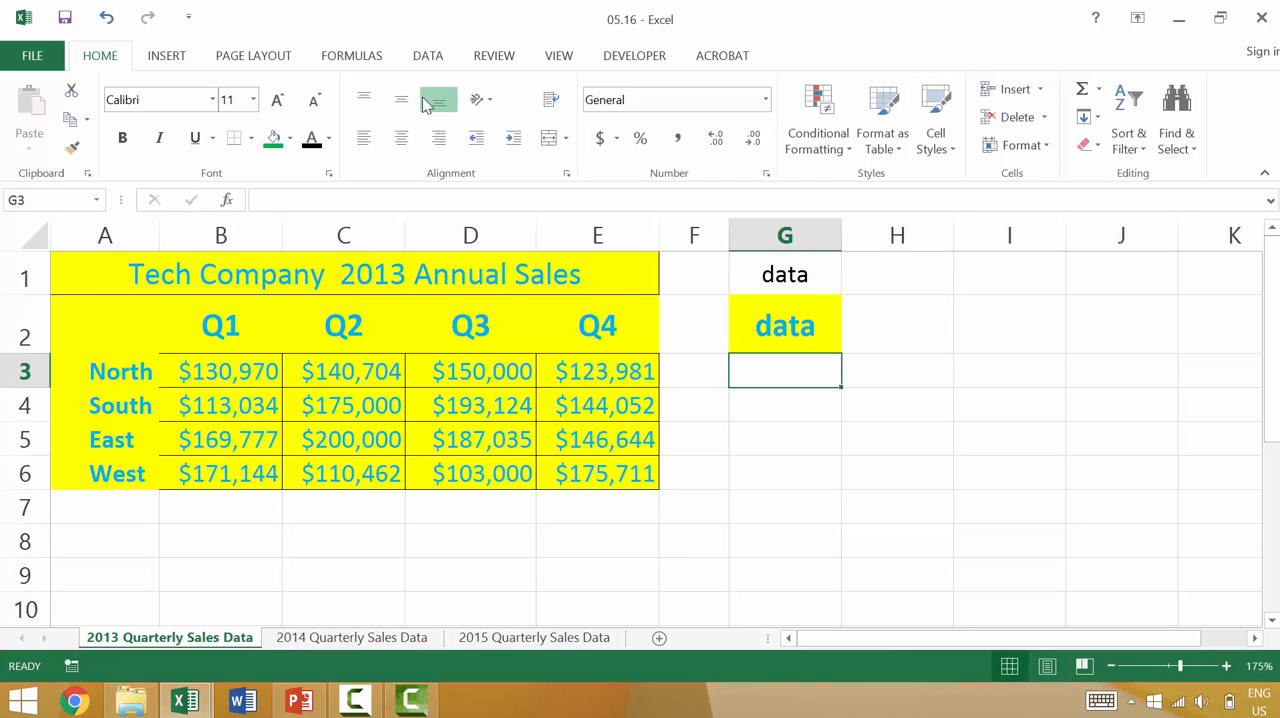
Copy the "data" entry from G1 into G3:G8 and across A8:F8.
{"action": "left_click", "coordinate": [801, 234]}
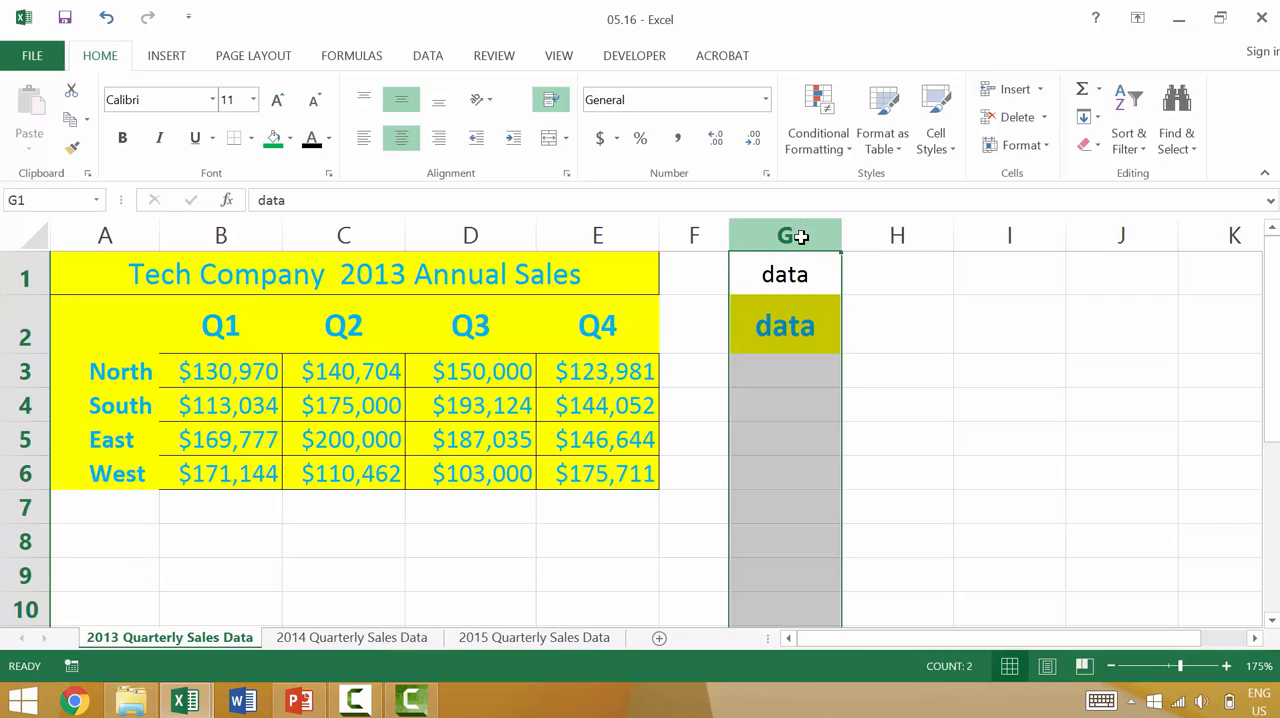
{"action": "left_click", "coordinate": [782, 274]}
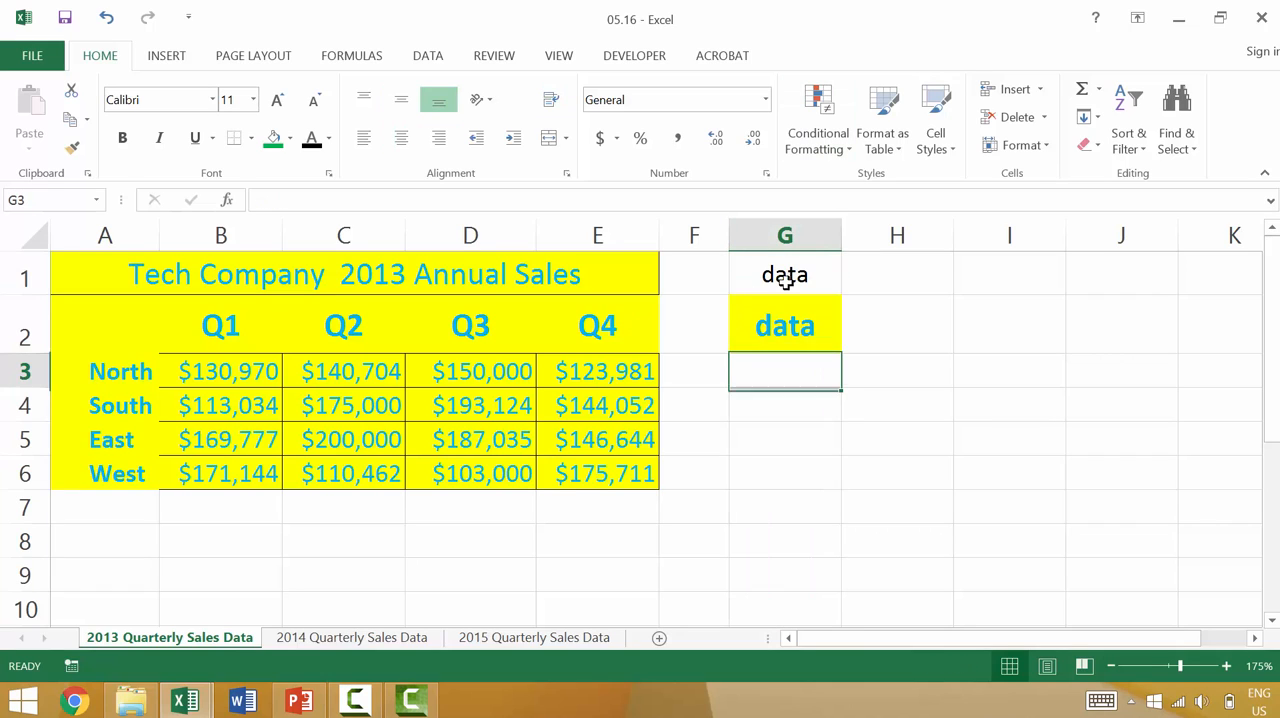
{"action": "key", "text": "ctrl+c"}
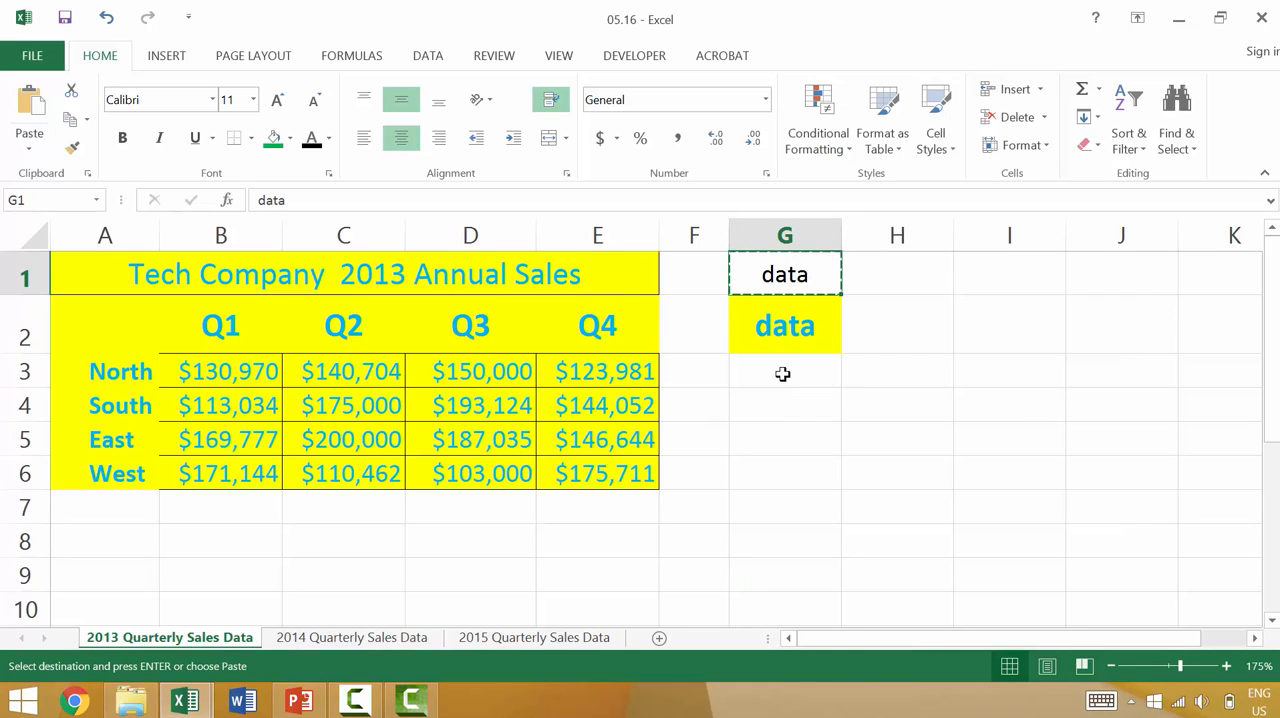
{"action": "left_click", "coordinate": [779, 373]}
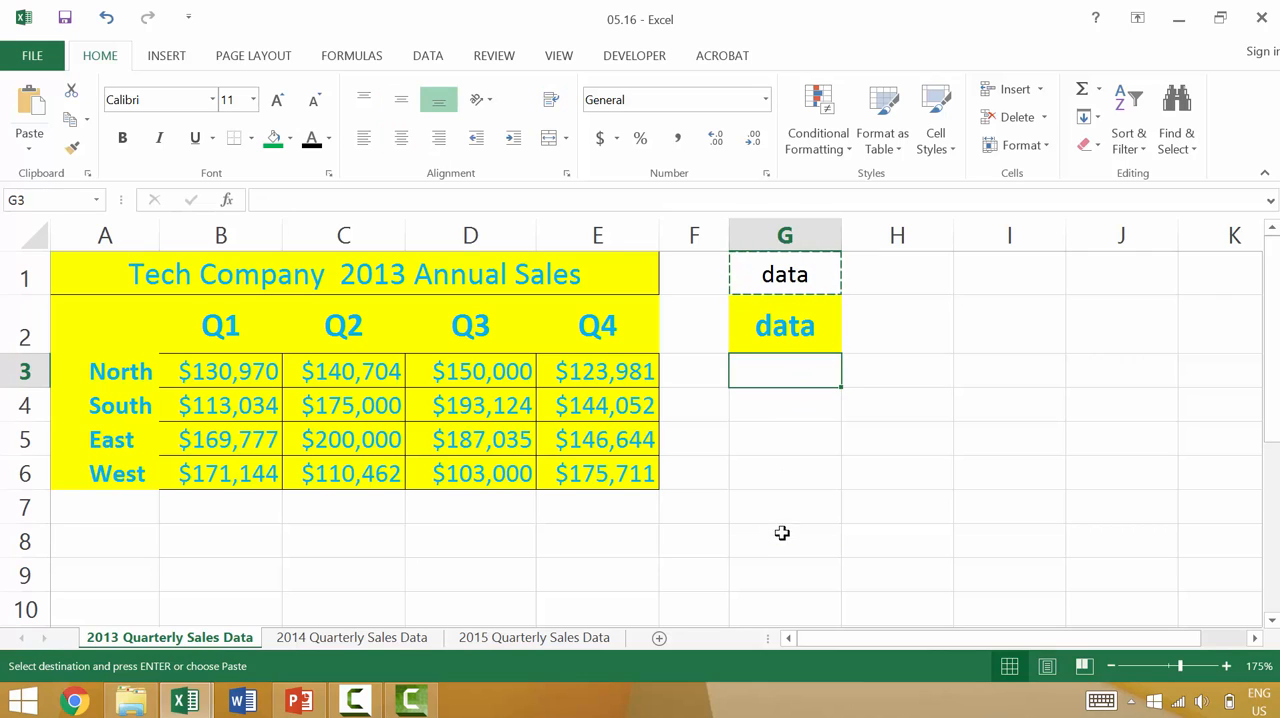
{"action": "left_click", "coordinate": [780, 531], "text": "shift"}
{"action": "key", "text": "ctrl+v"}
{"action": "left_click", "coordinate": [128, 546]}
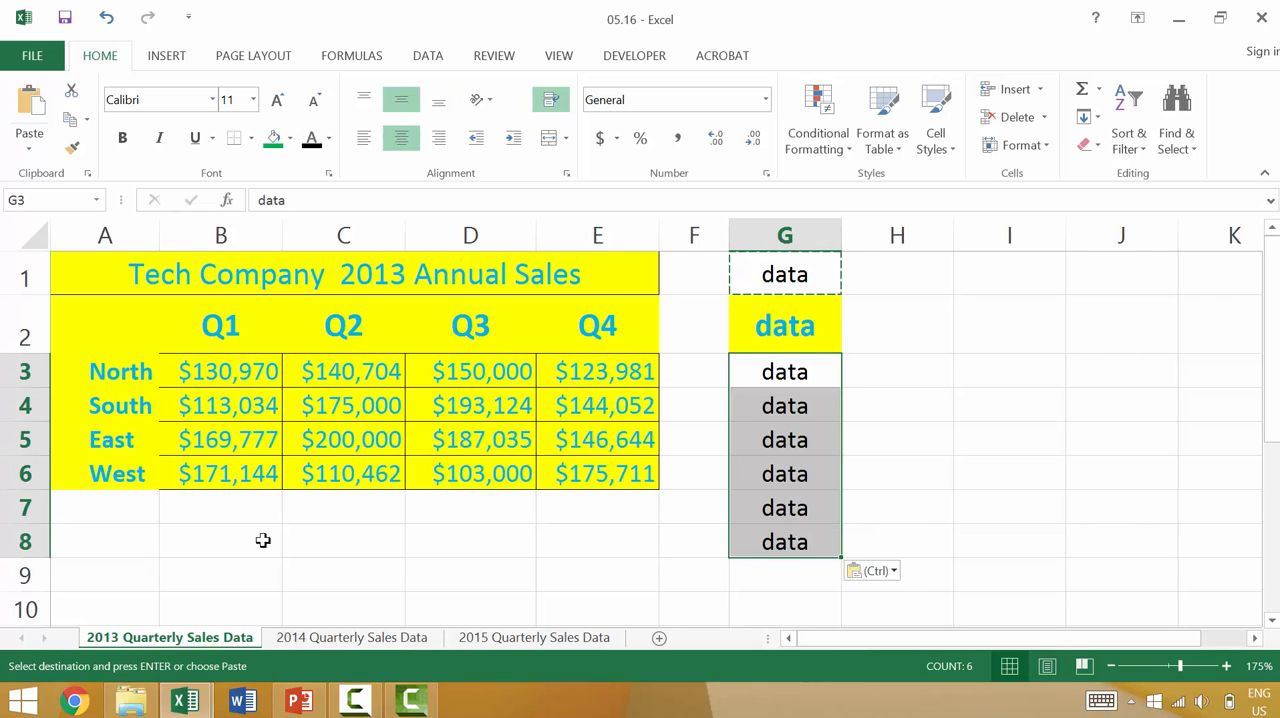
{"action": "left_click", "coordinate": [727, 537], "text": "shift"}
{"action": "key", "text": "ctrl+v"}
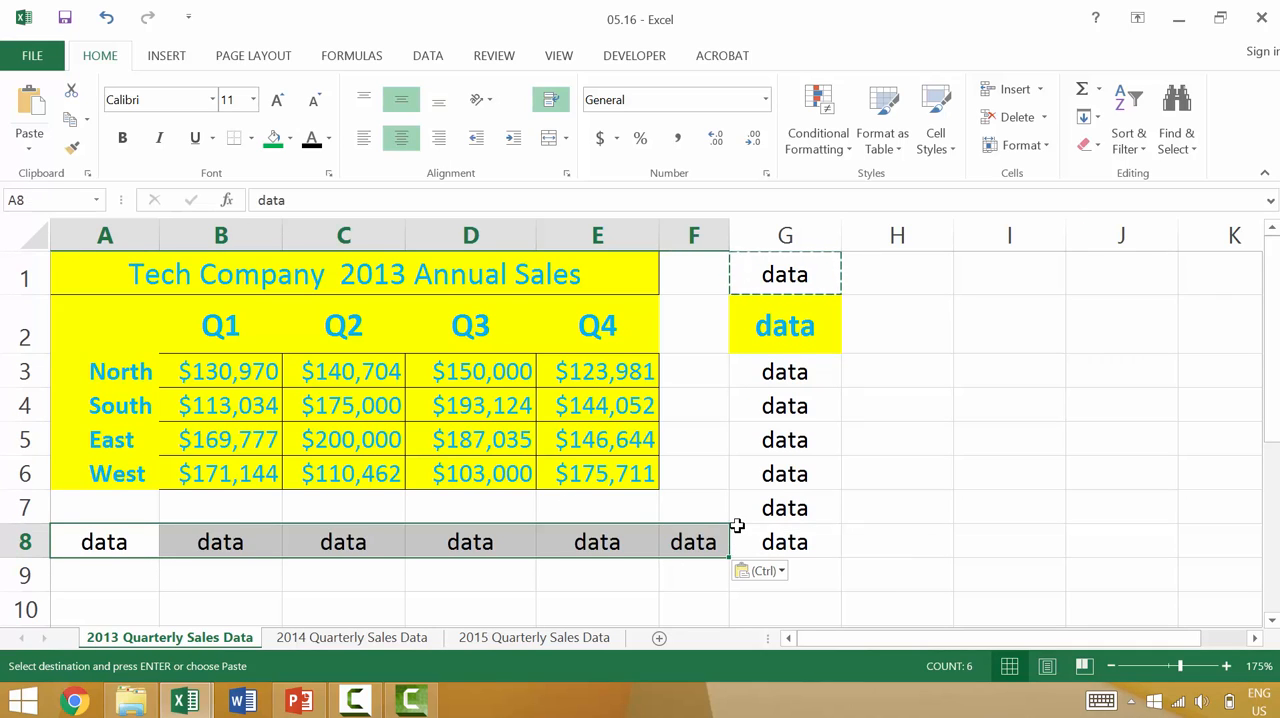
{"action": "left_click", "coordinate": [835, 497]}
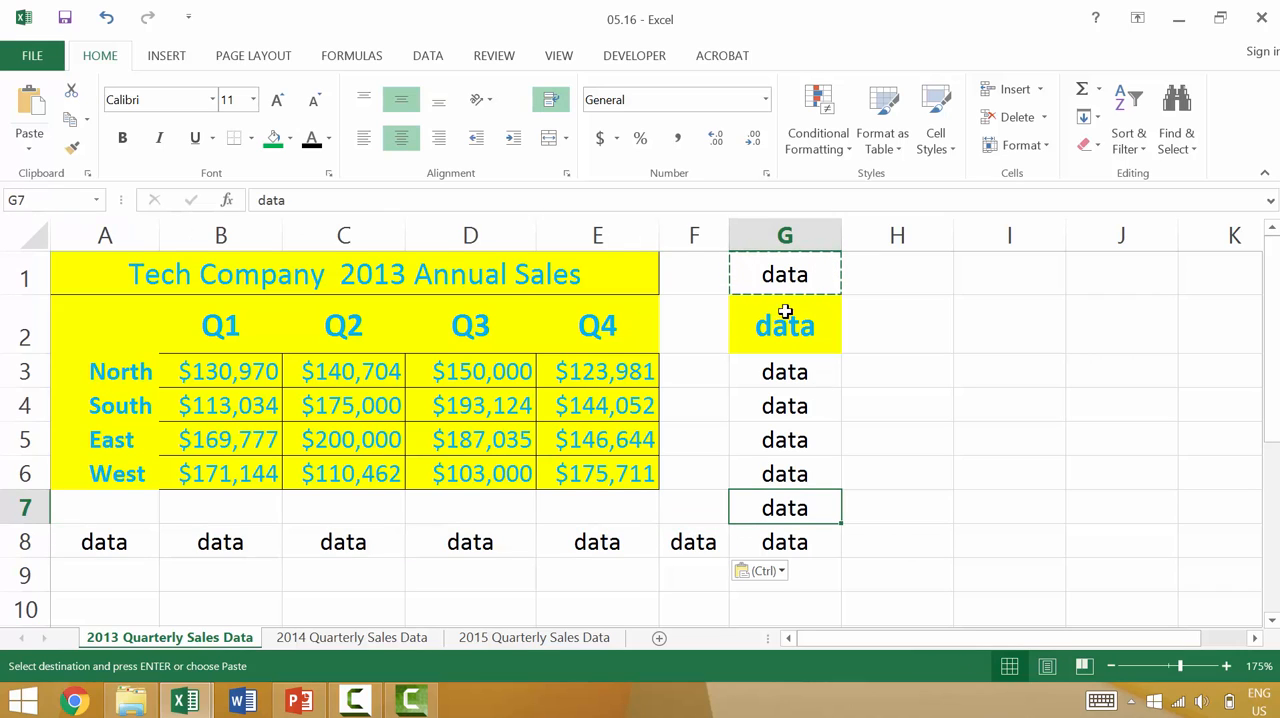
Apply the plain formatting of G1 to the yellow cell G2 with Format Painter.
{"action": "left_click", "coordinate": [740, 268]}
{"action": "left_click", "coordinate": [72, 147]}
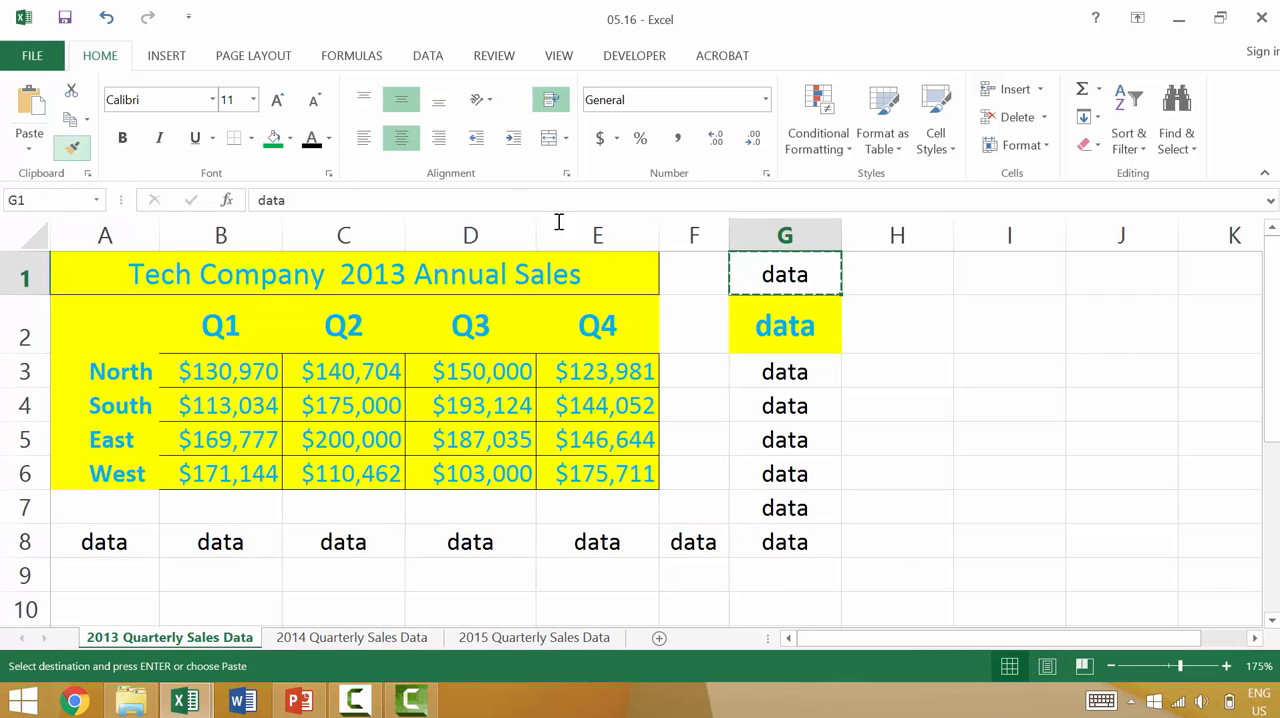
{"action": "left_click", "coordinate": [808, 330]}
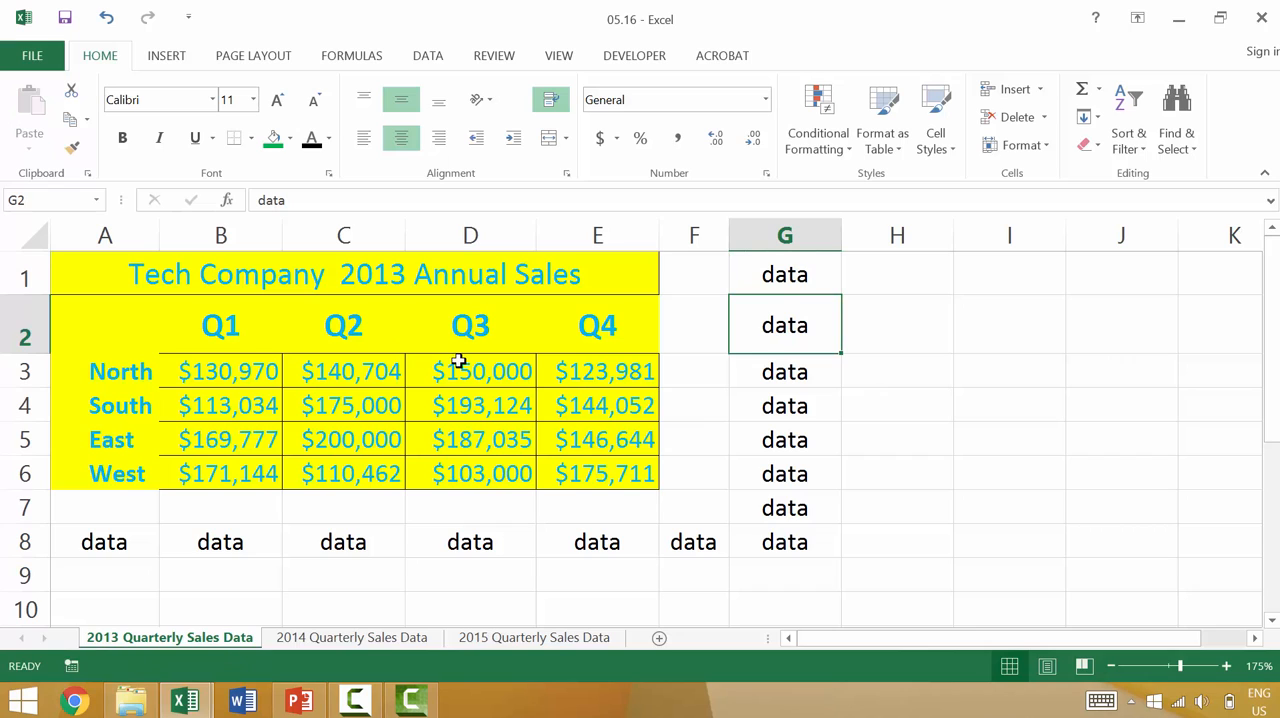
Delete the sales table cells A1:E6 entirely, using the Shift cells left option.
{"action": "scroll", "coordinate": [520, 537], "scroll_direction": "down", "scroll_amount": 4}
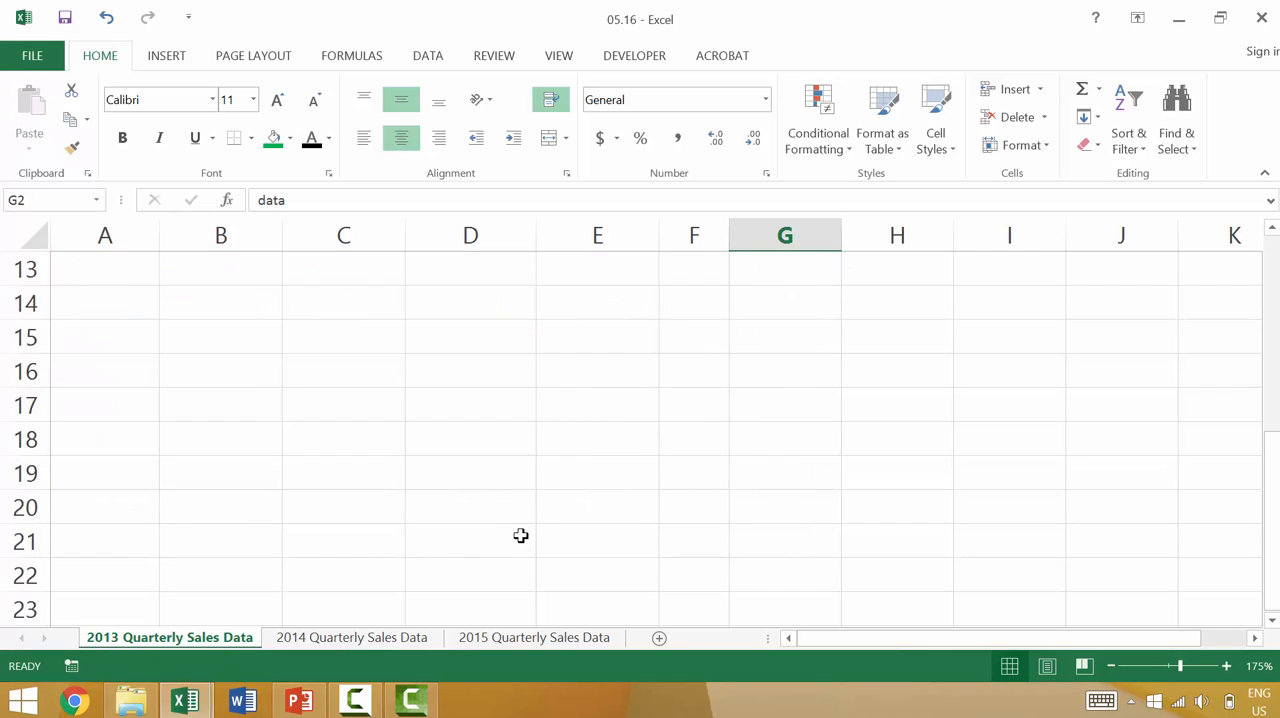
{"action": "scroll", "coordinate": [520, 537], "scroll_direction": "up", "scroll_amount": 4}
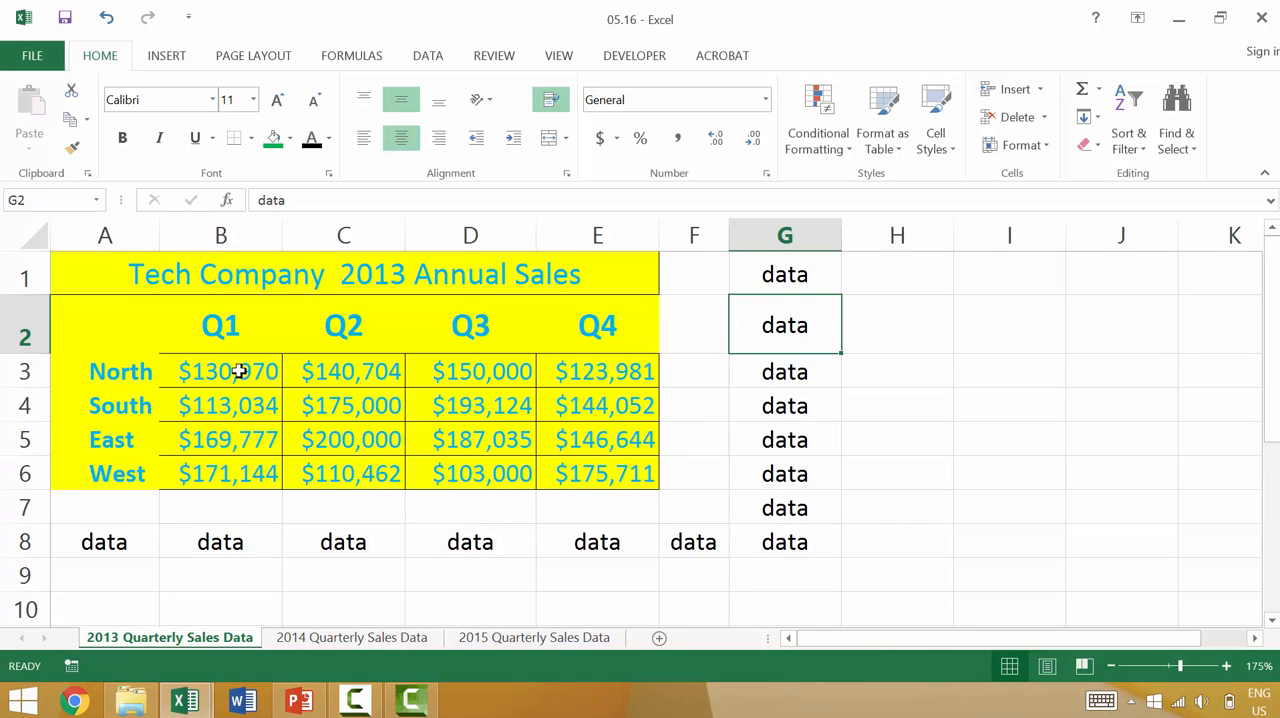
{"action": "left_click", "coordinate": [80, 277]}
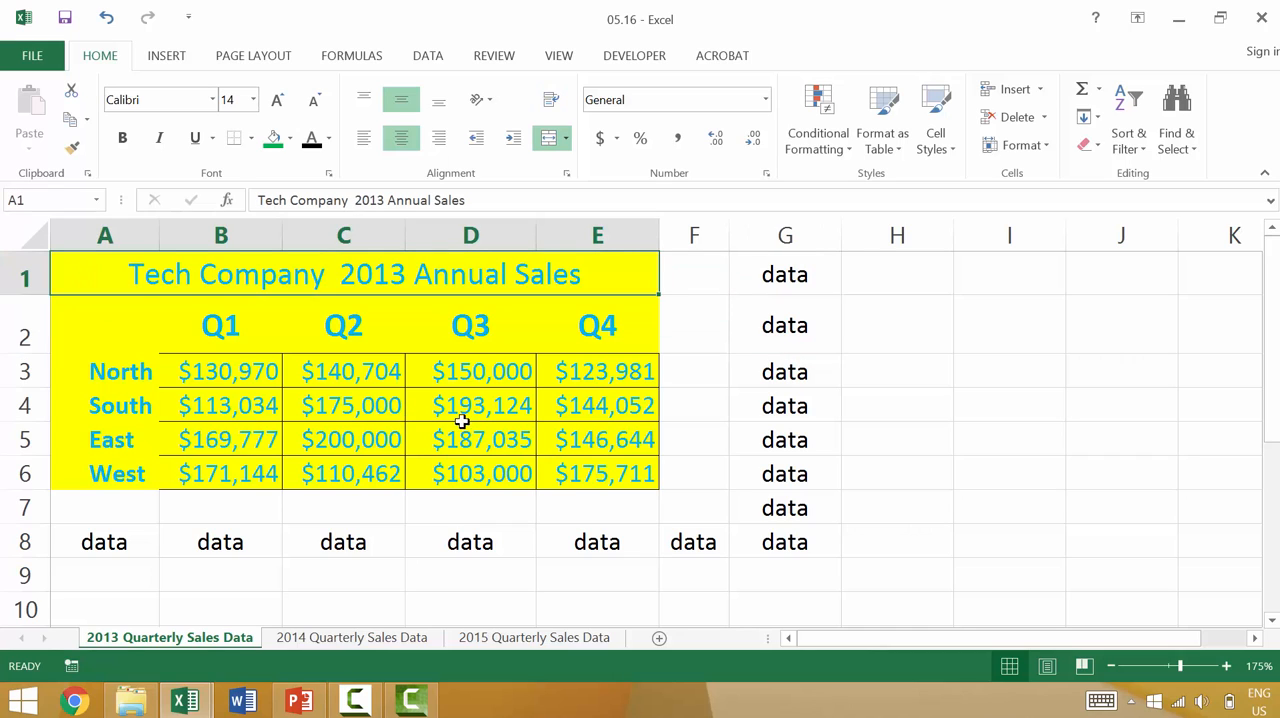
{"action": "left_click", "coordinate": [603, 478], "text": "shift"}
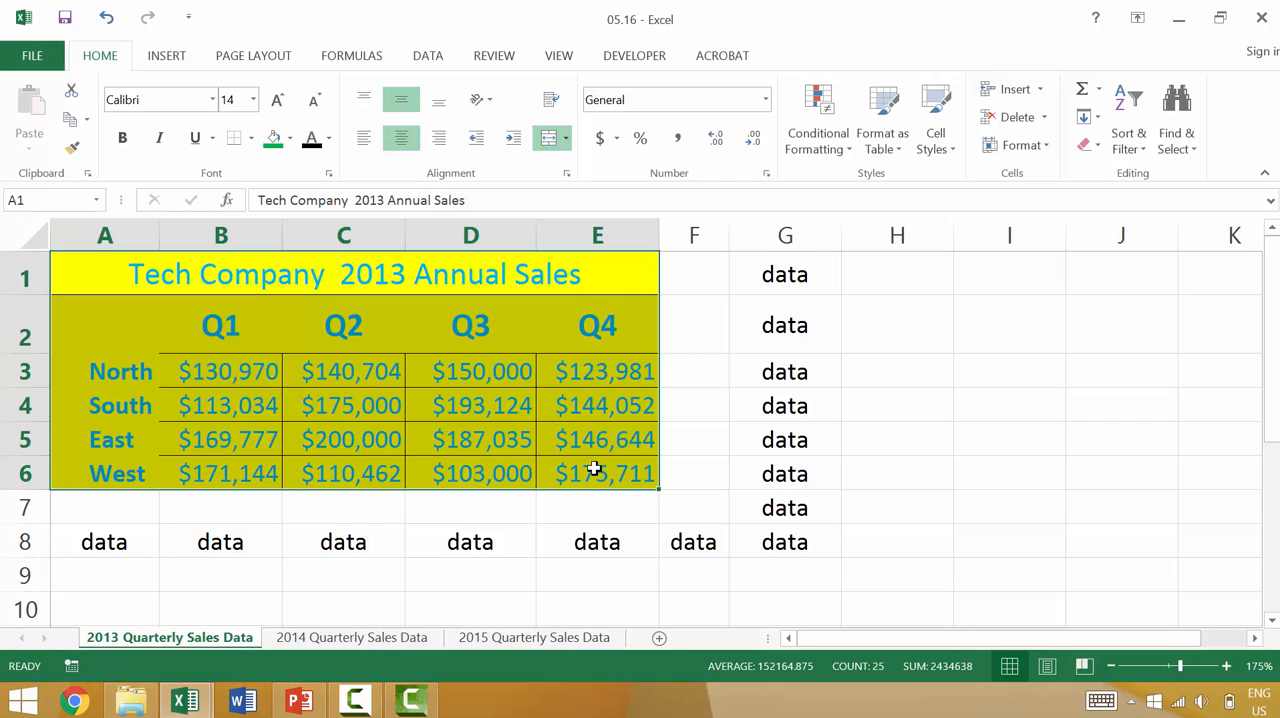
{"action": "right_click", "coordinate": [563, 403]}
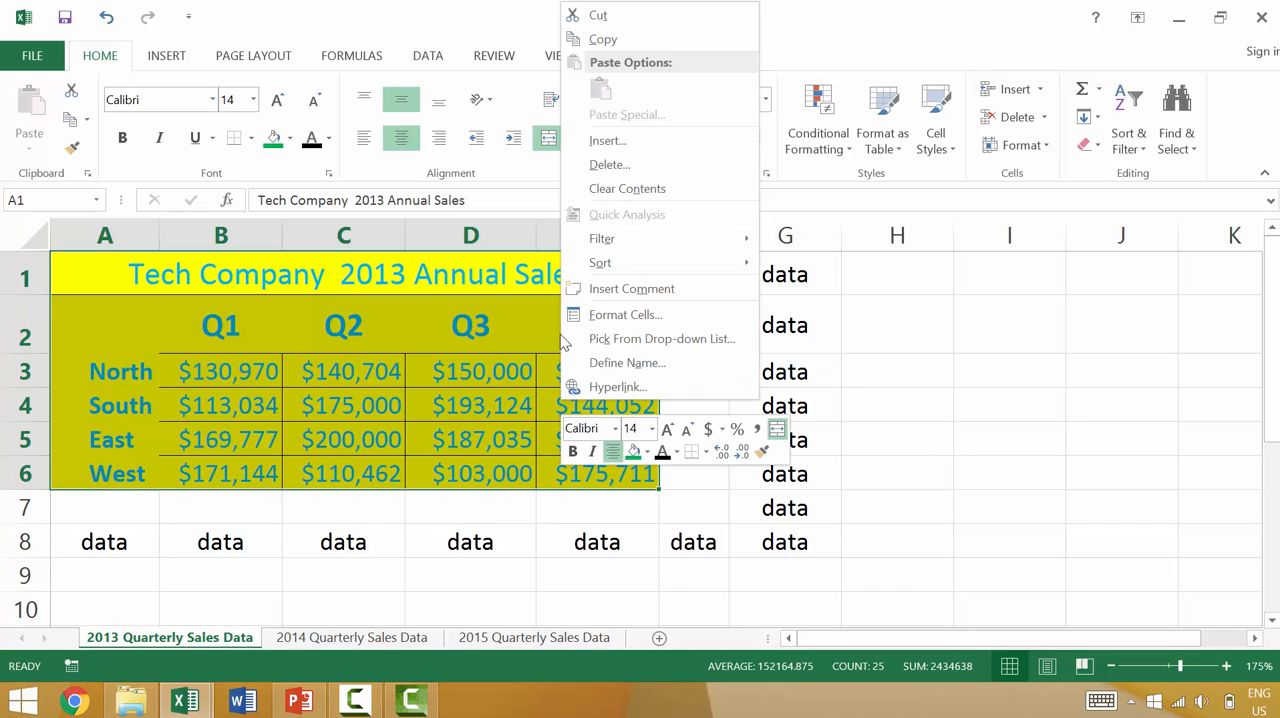
{"action": "left_click", "coordinate": [609, 164]}
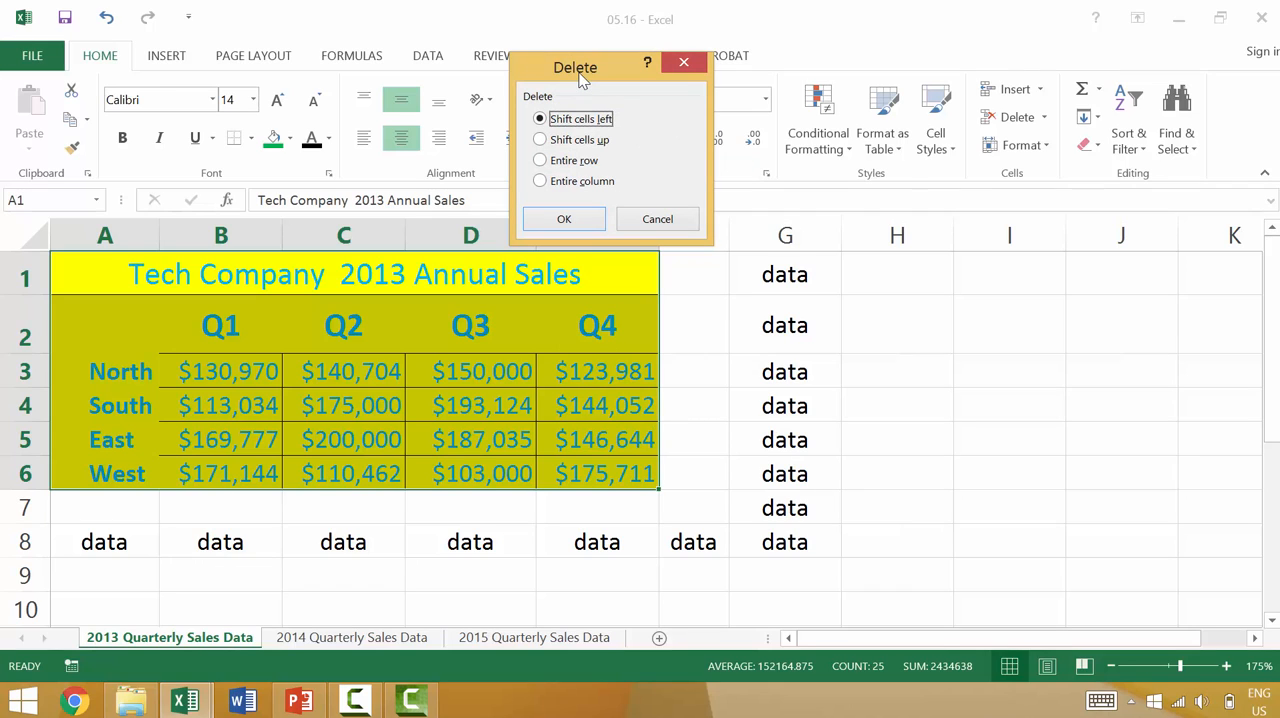
{"action": "left_click_drag", "start_coordinate": [590, 77], "coordinate": [985, 104]}
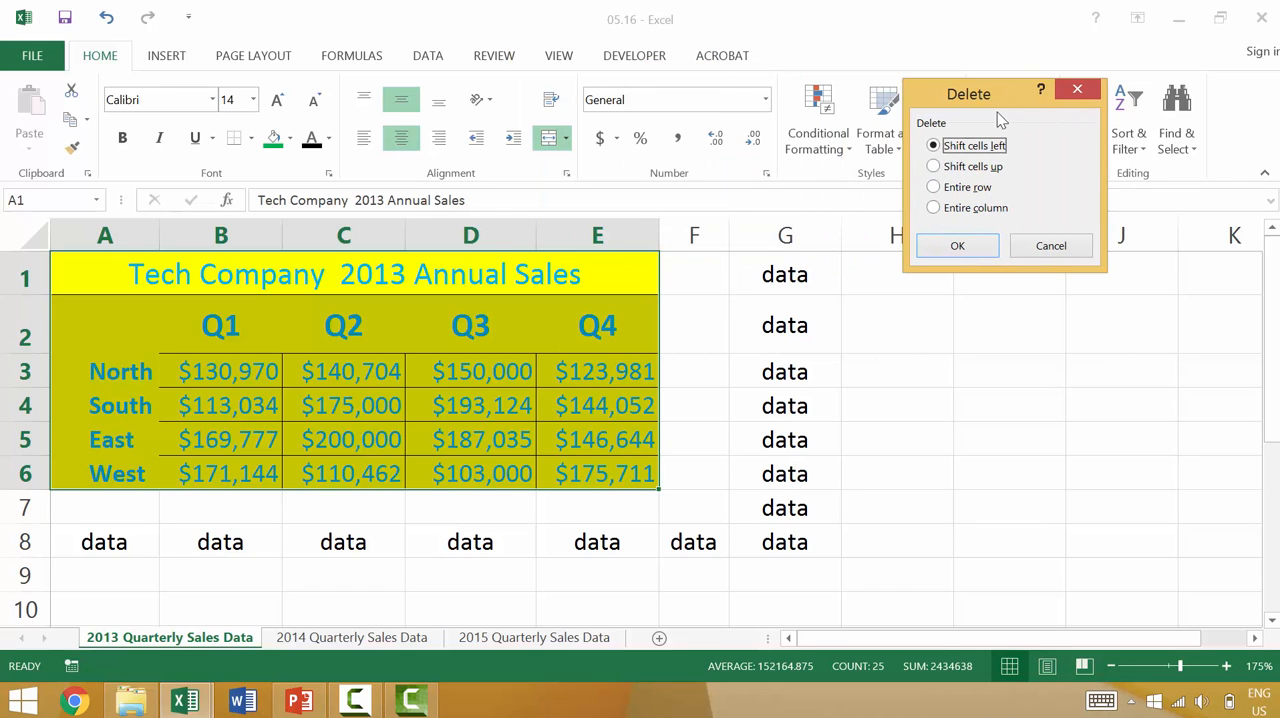
{"action": "left_click", "coordinate": [975, 189]}
{"action": "left_click", "coordinate": [958, 147]}
{"action": "left_click", "coordinate": [956, 167]}
{"action": "left_click", "coordinate": [969, 146]}
{"action": "left_click", "coordinate": [974, 249]}
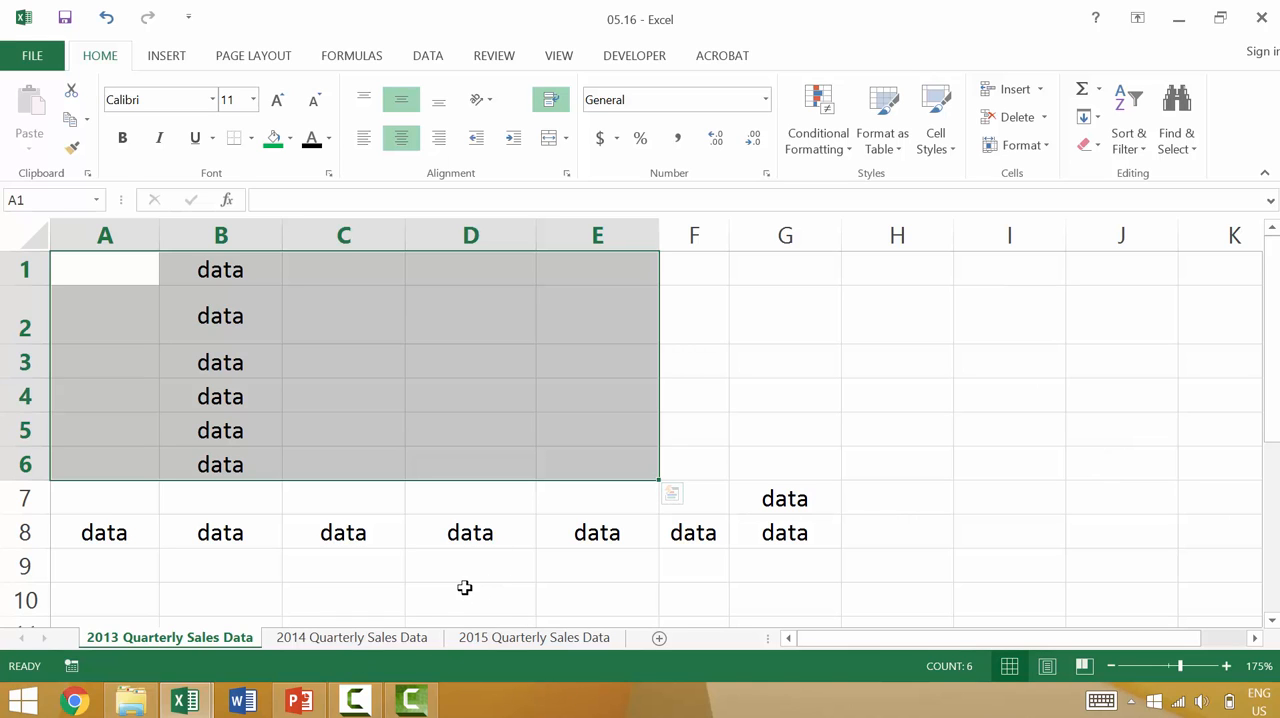
Undo the left-shift deletion, try deleting the sales table cells A1:E6 with the Shift cells up option, and undo that too.
{"action": "key", "text": "ctrl+z"}
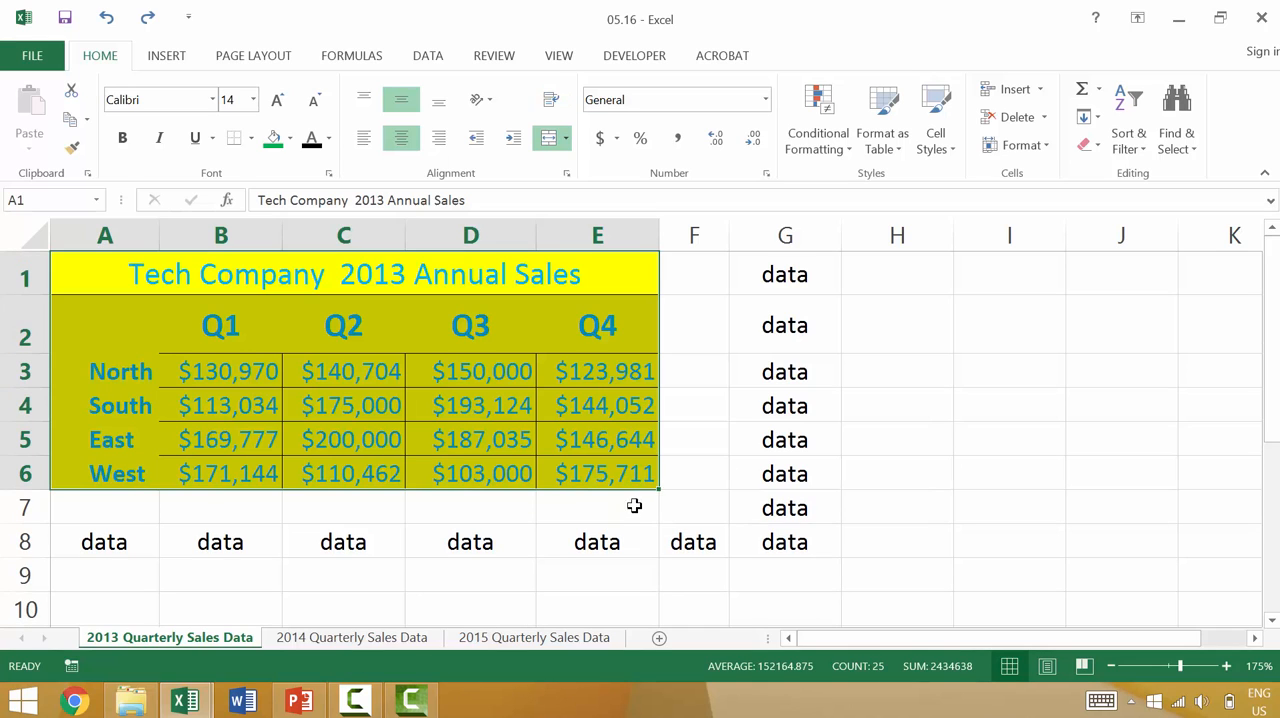
{"action": "right_click", "coordinate": [443, 348]}
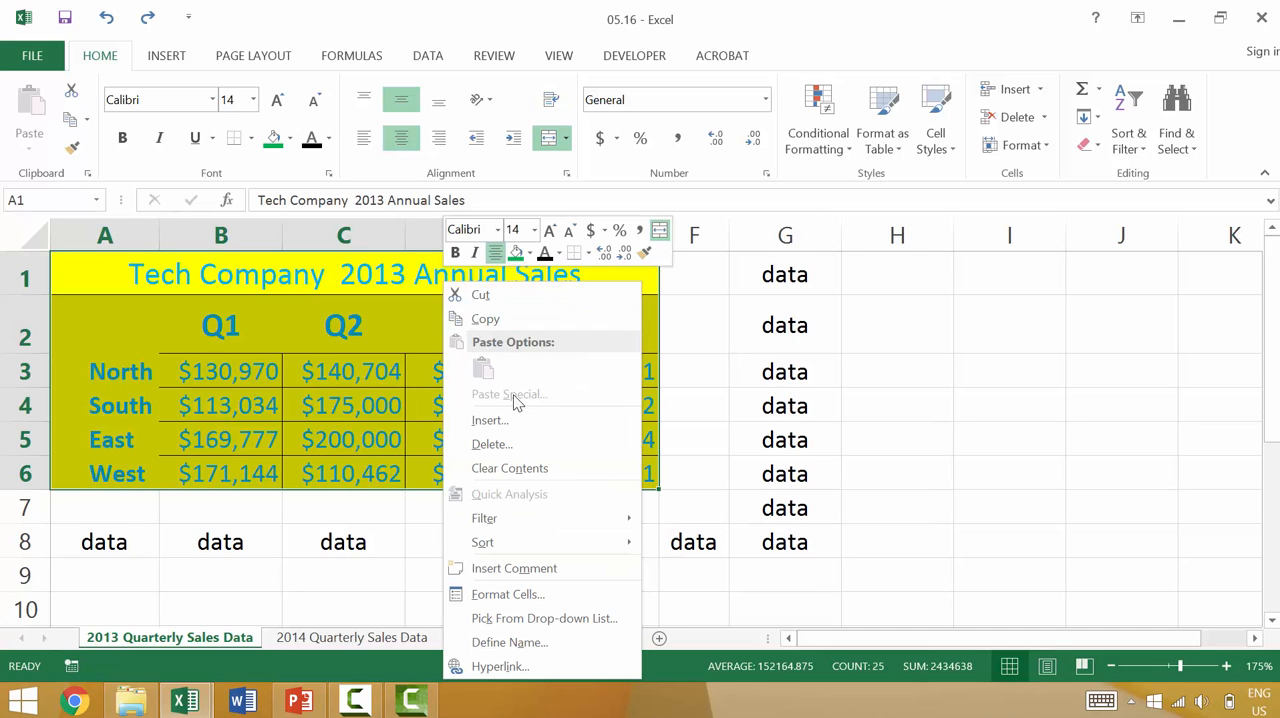
{"action": "left_click", "coordinate": [490, 444]}
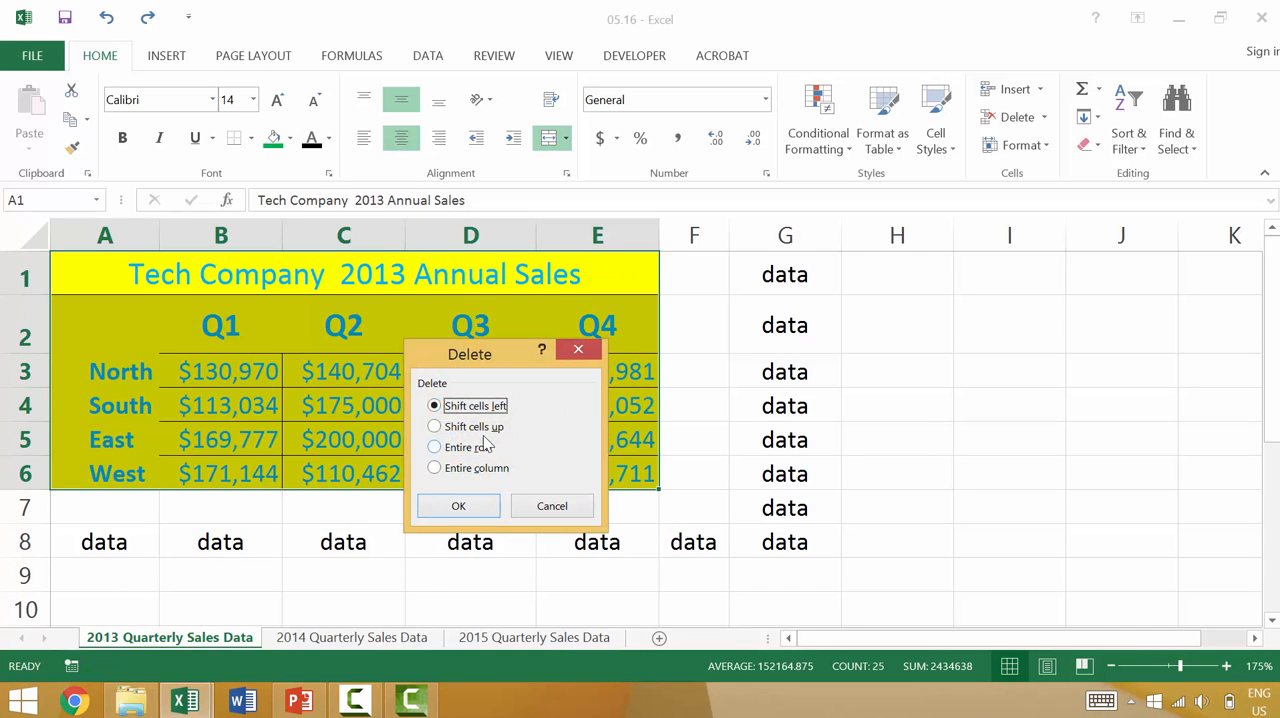
{"action": "left_click", "coordinate": [487, 427]}
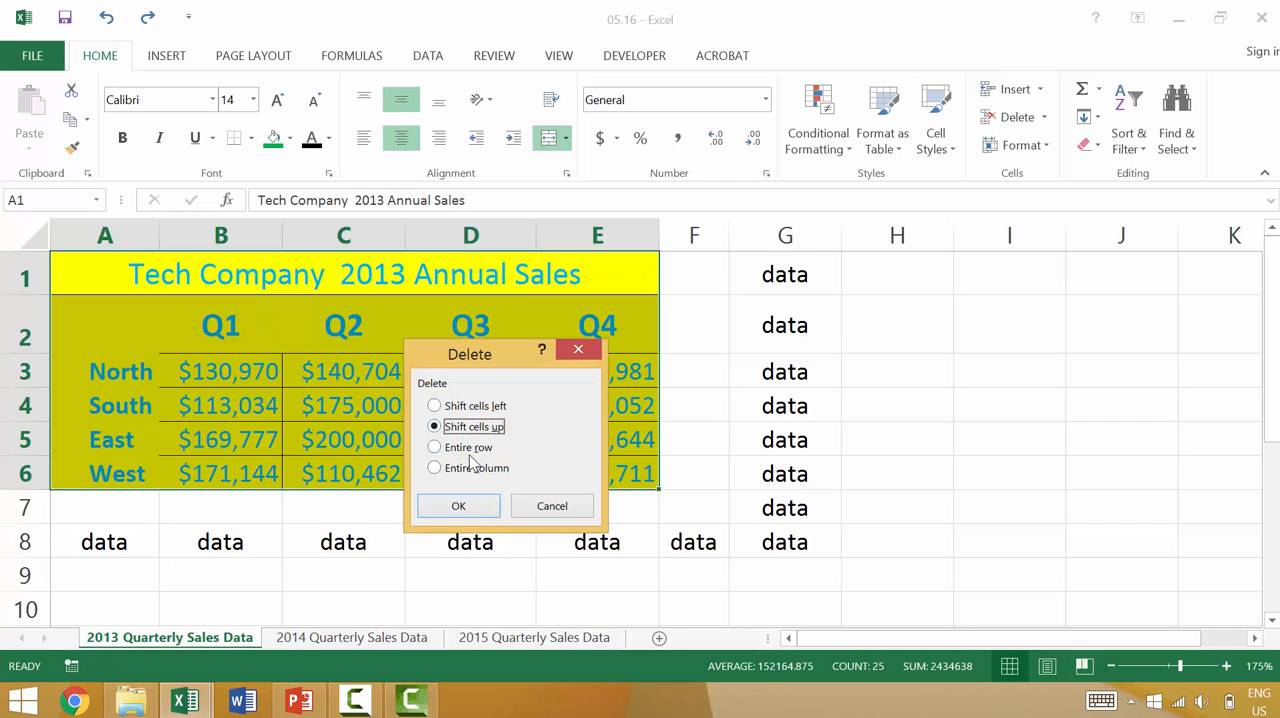
{"action": "left_click", "coordinate": [475, 507]}
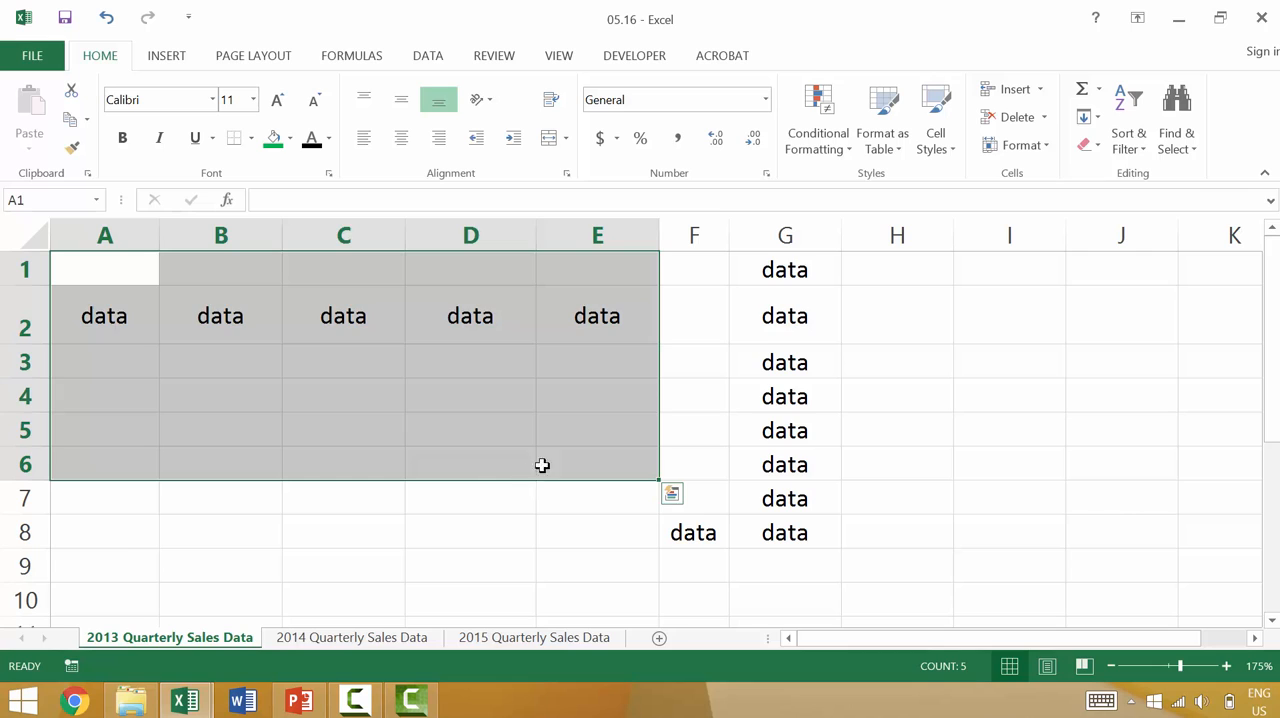
{"action": "key", "text": "ctrl+z"}
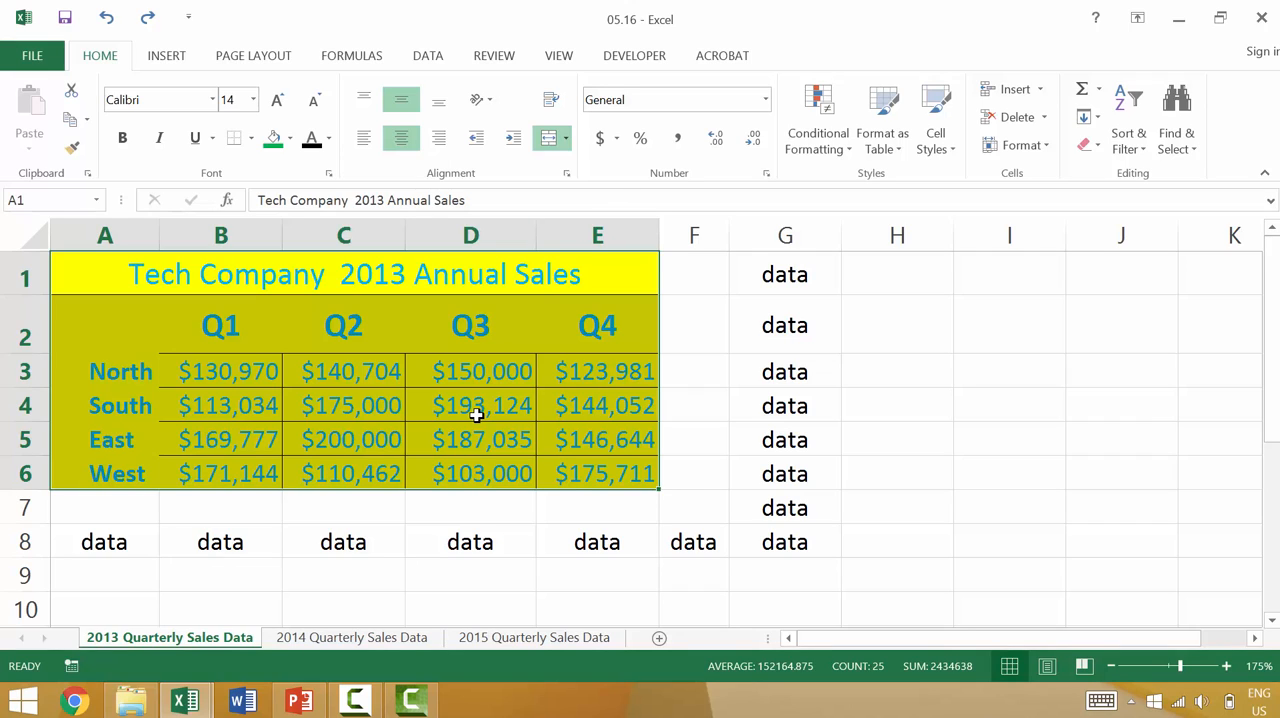
Clear the contents of the sales table A1:E6 and remove its formatting with the Normal cell style.
{"action": "key", "text": "Delete"}
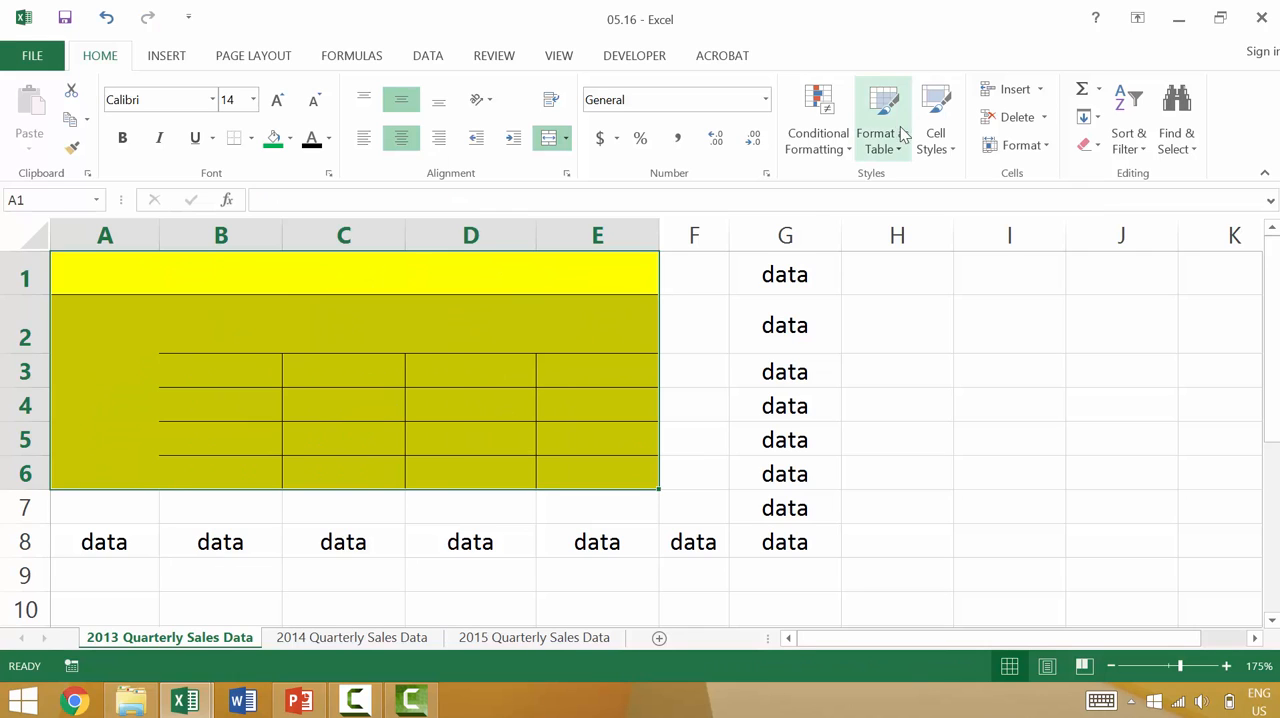
{"action": "left_click", "coordinate": [930, 145]}
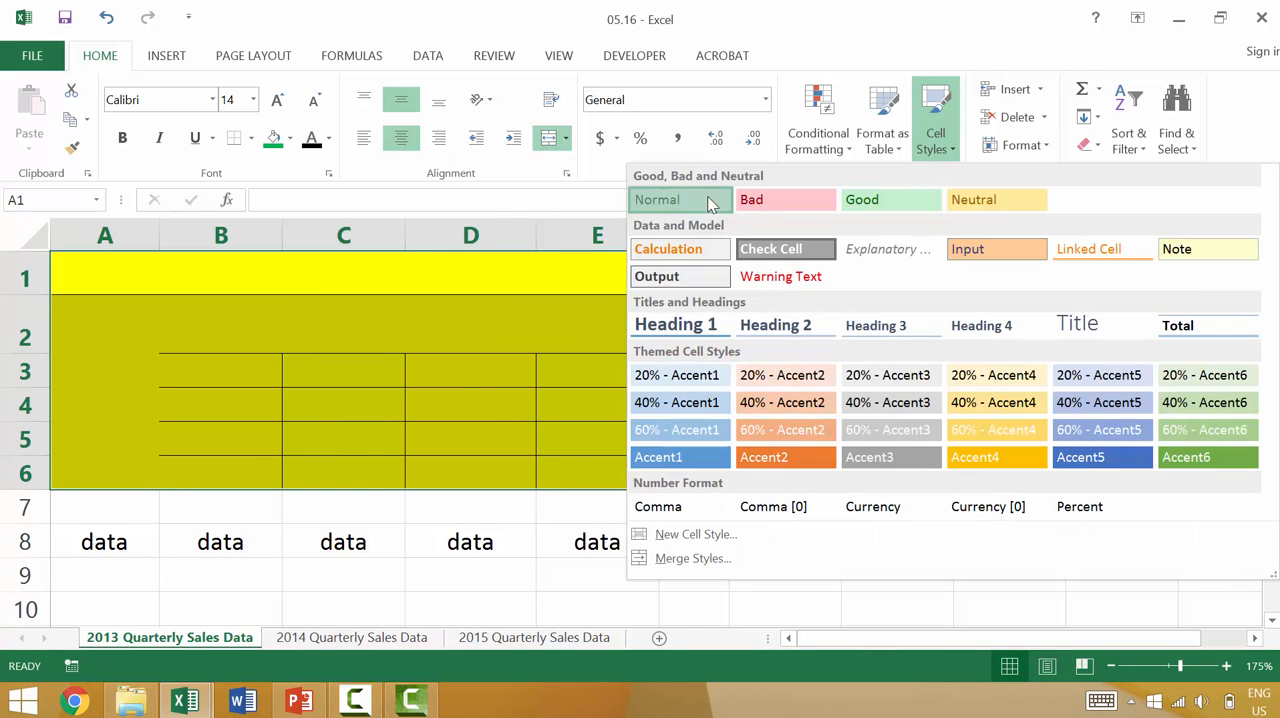
{"action": "left_click", "coordinate": [707, 200]}
{"action": "left_click", "coordinate": [622, 468]}
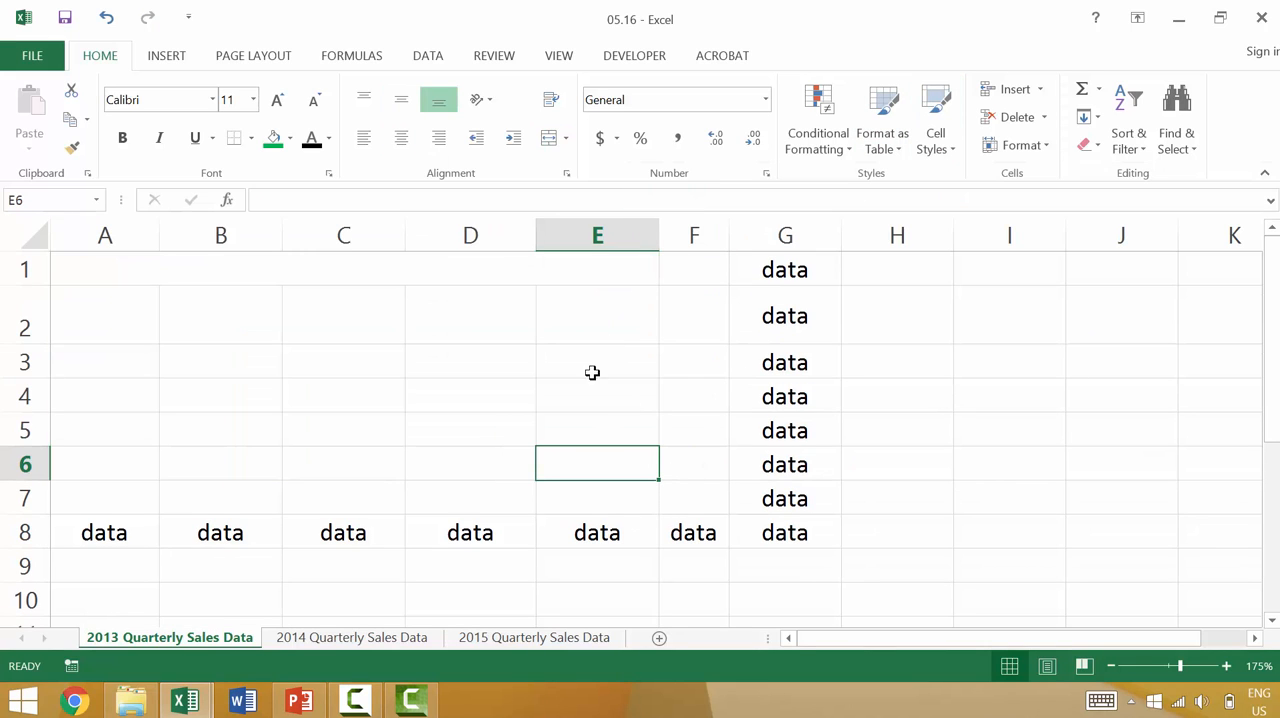
Select column G and row 8 in turn to check the sample data around the cleared table area.
{"action": "left_click", "coordinate": [783, 226]}
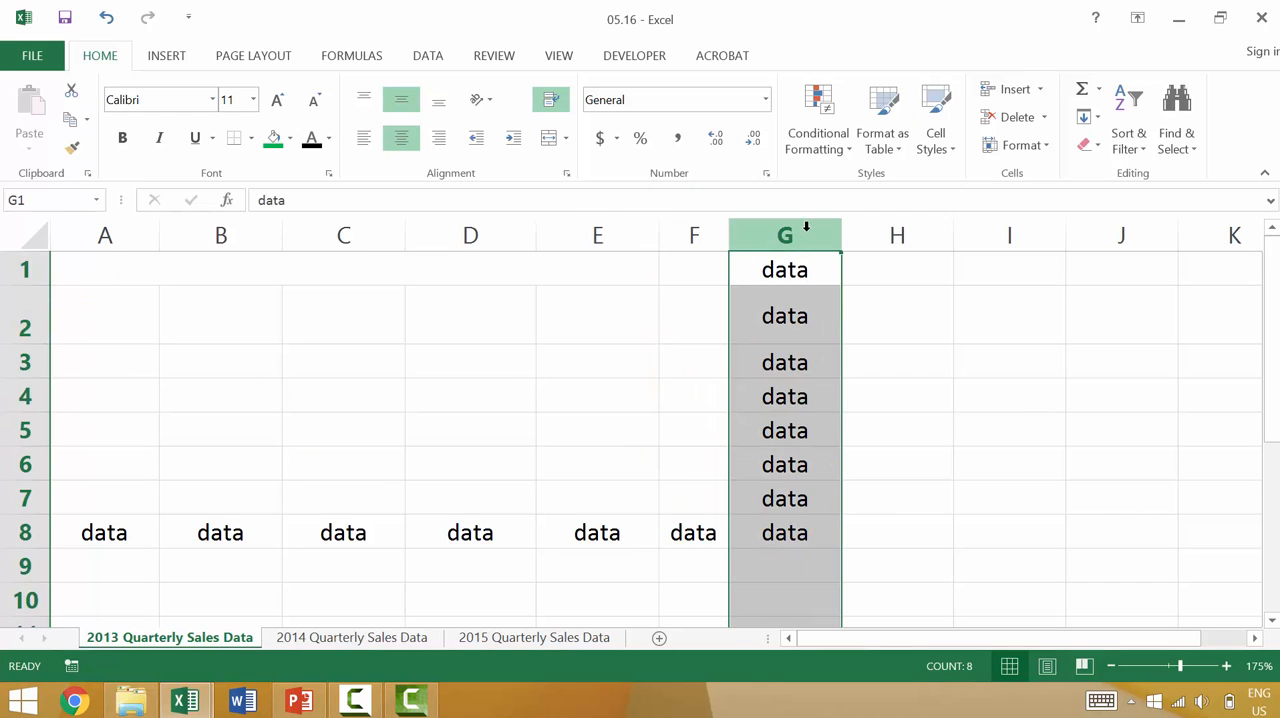
{"action": "left_click", "coordinate": [37, 535]}
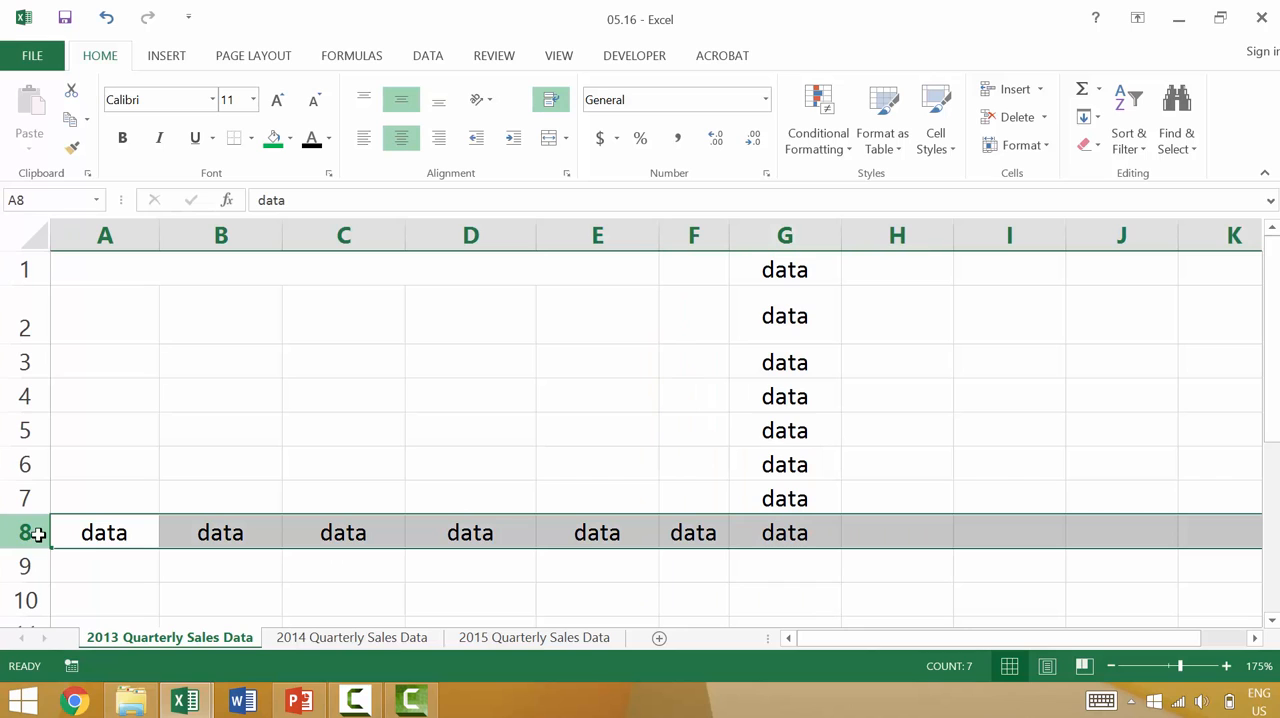
{"action": "left_click", "coordinate": [396, 420]}
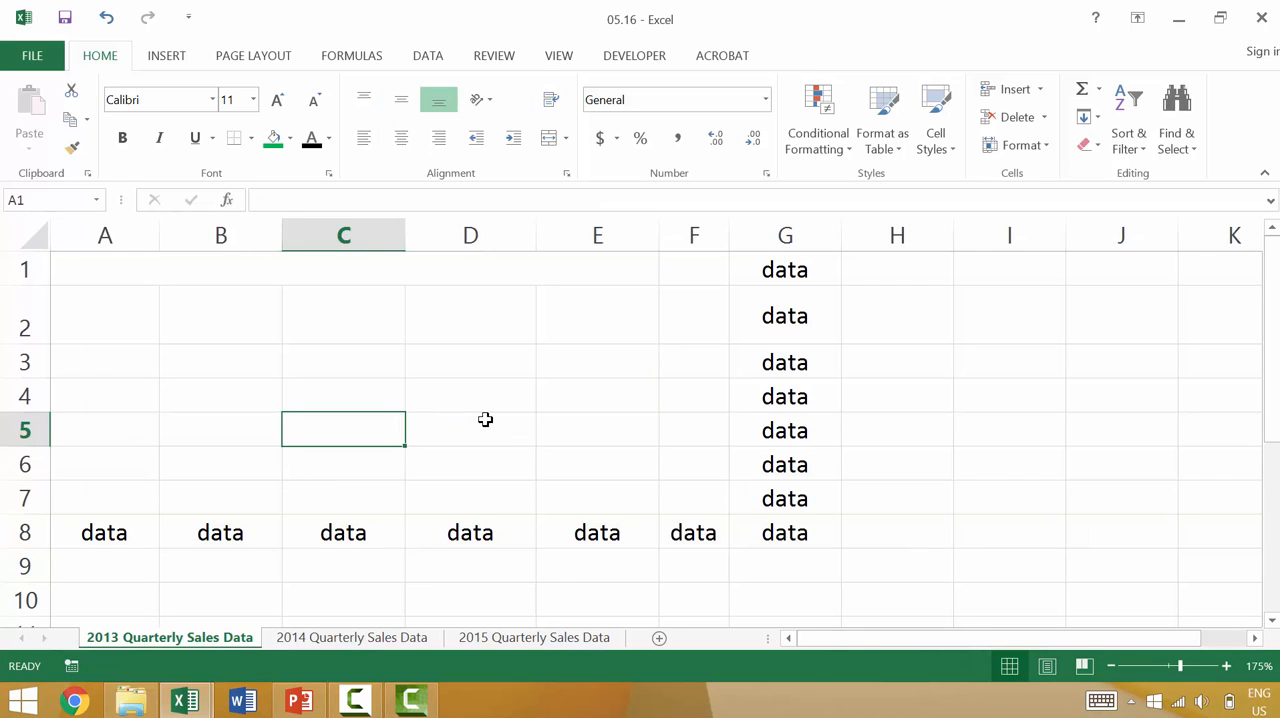
Restore the sales table's contents and formatting, and try the Normal cell style on the filled table before undoing it.
{"action": "key", "text": "ctrl+z"}
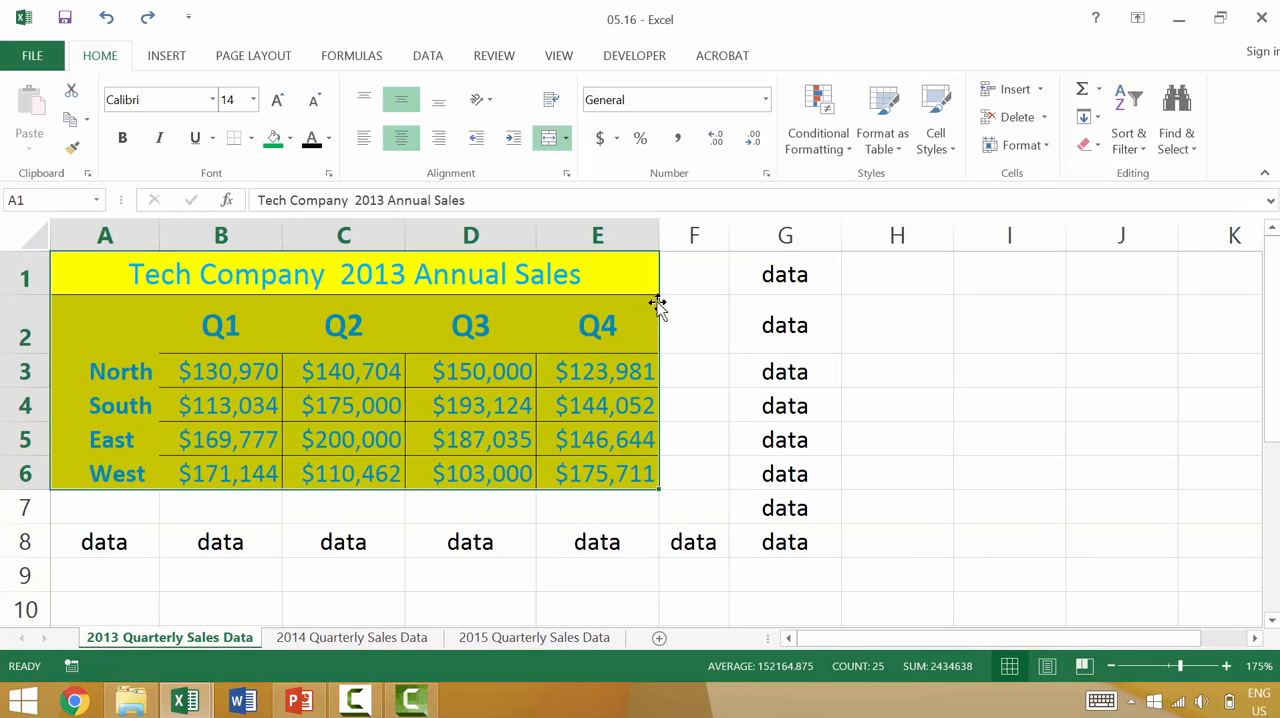
{"action": "left_click", "coordinate": [940, 140]}
{"action": "left_click", "coordinate": [724, 197]}
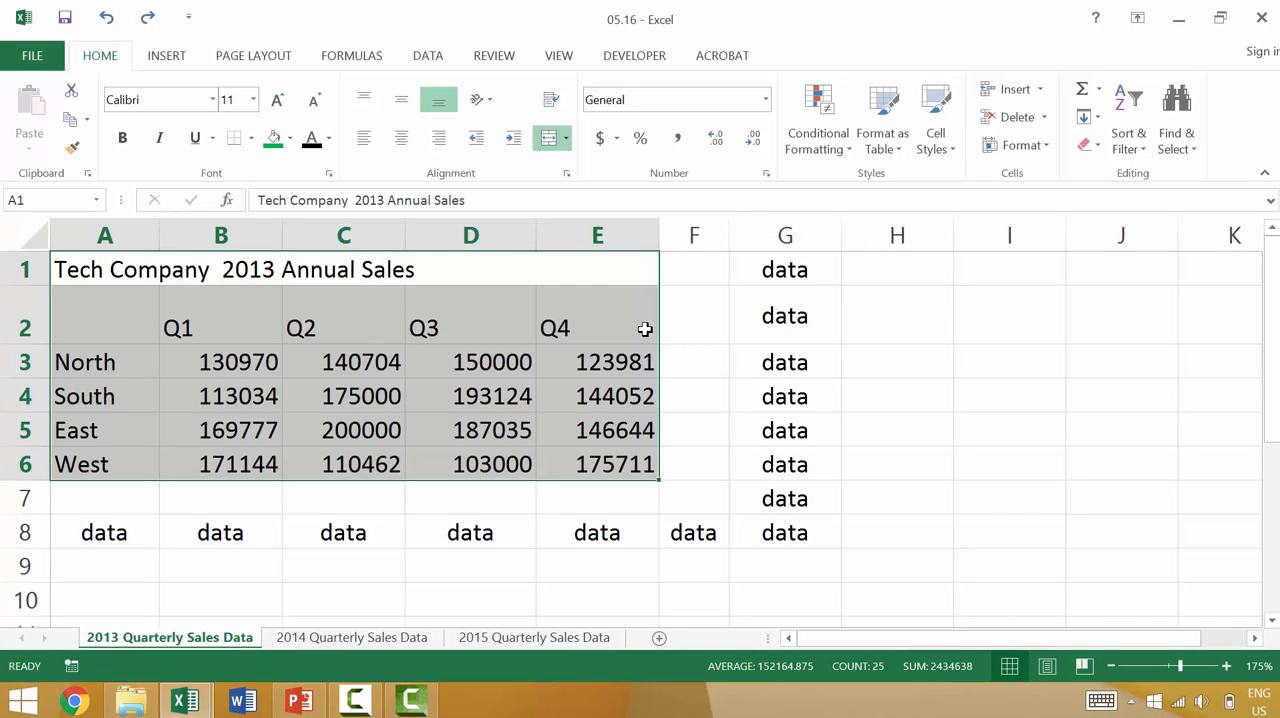
{"action": "key", "text": "ctrl+z"}
{"action": "left_click", "coordinate": [589, 400]}
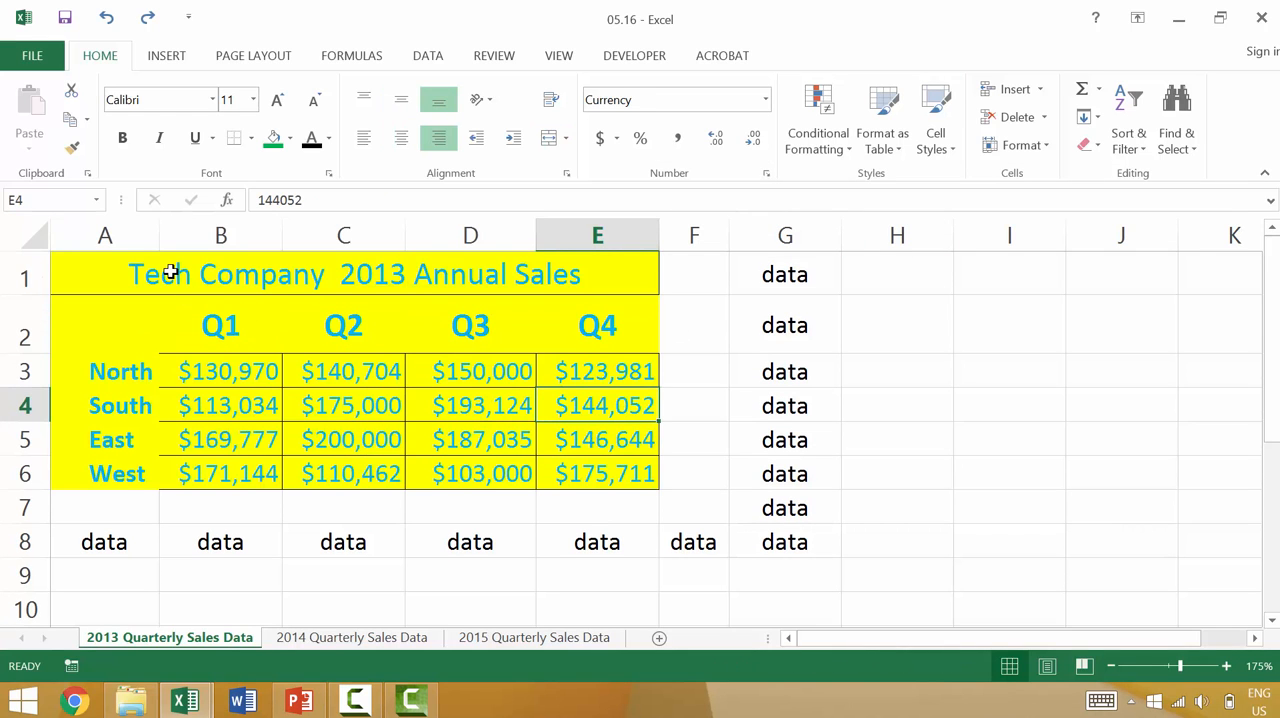
Try the Delete Cells command on the sales table range A1:E6 with Shift cells up, and undo the deletion.
{"action": "left_click_drag", "start_coordinate": [171, 274], "coordinate": [660, 489]}
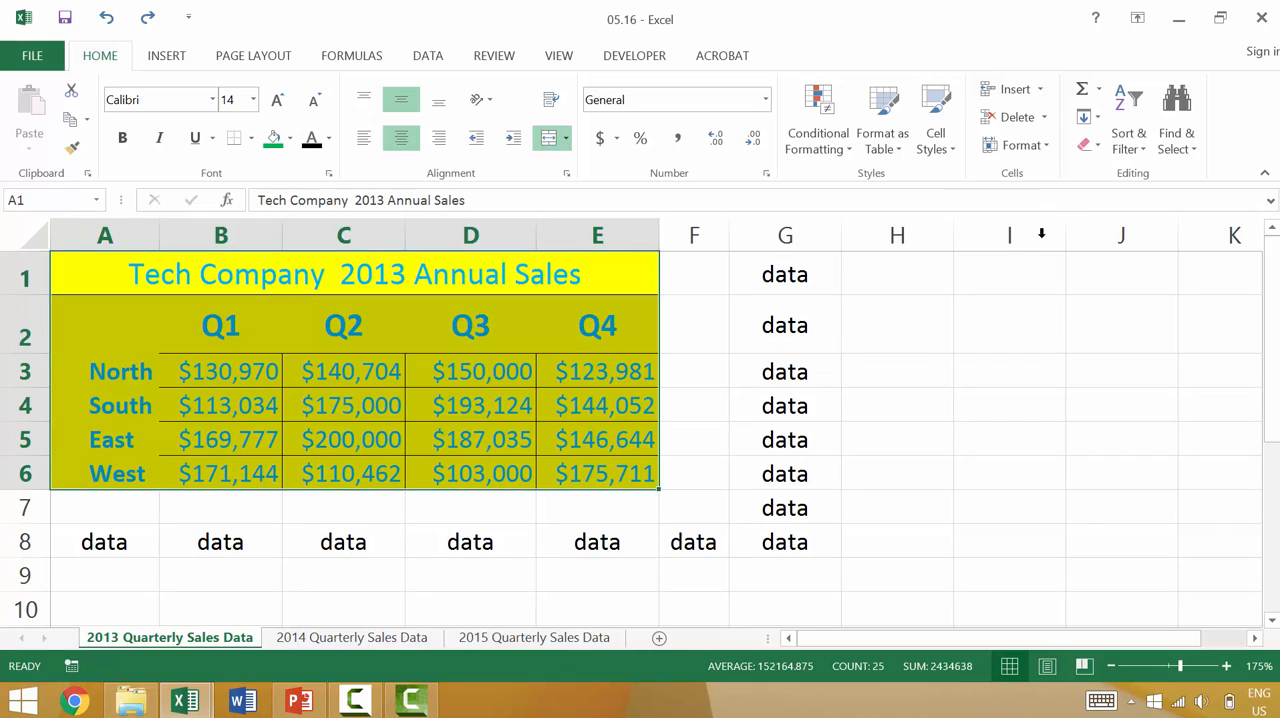
{"action": "left_click", "coordinate": [1025, 118]}
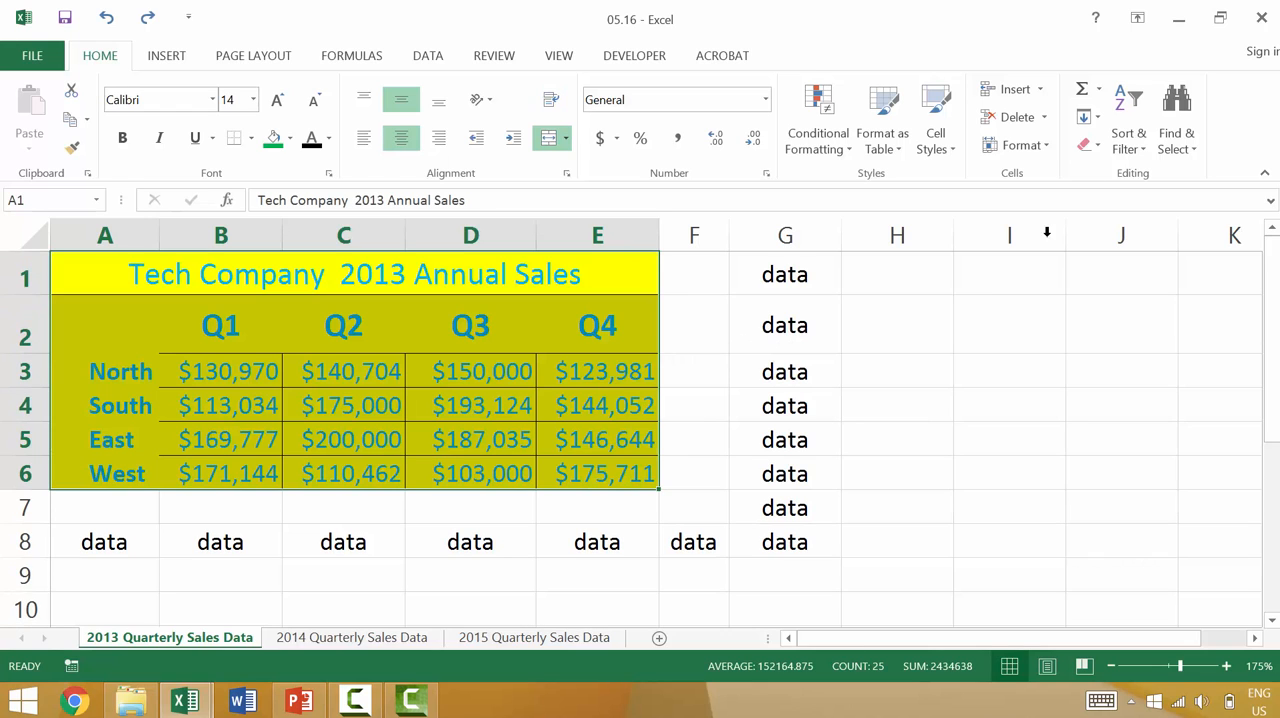
{"action": "left_click", "coordinate": [1043, 117]}
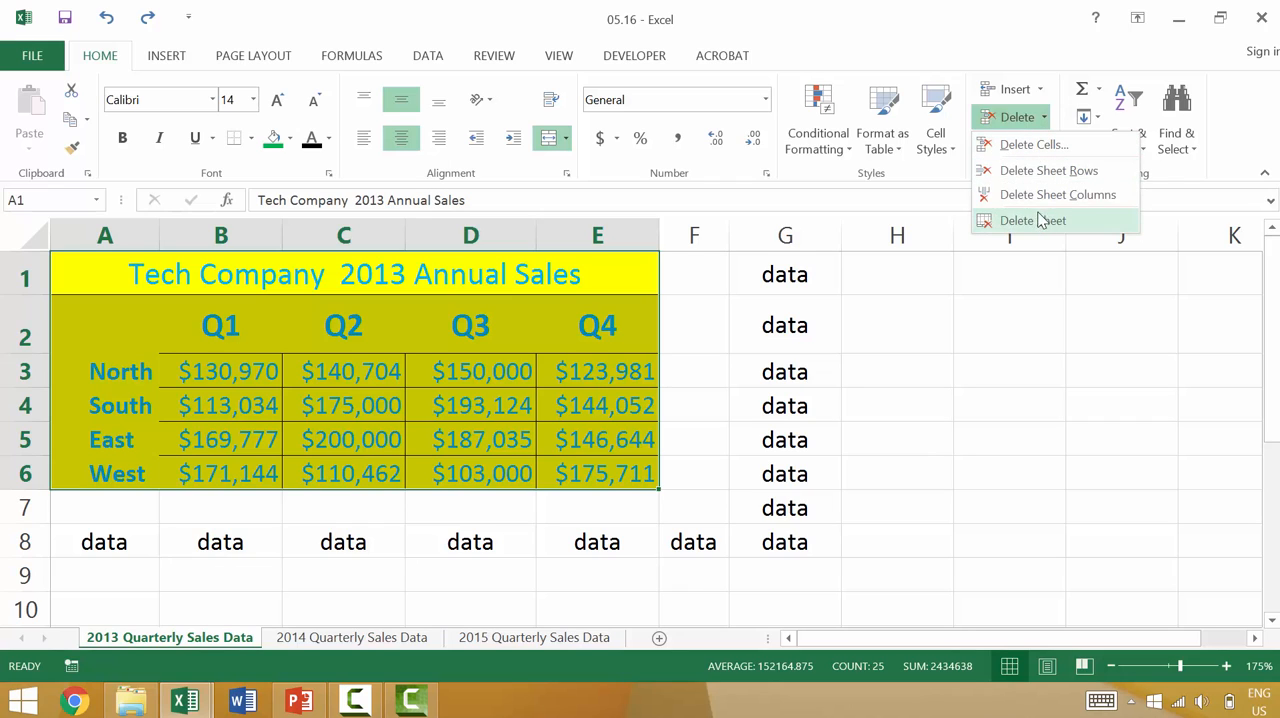
{"action": "left_click", "coordinate": [1034, 145]}
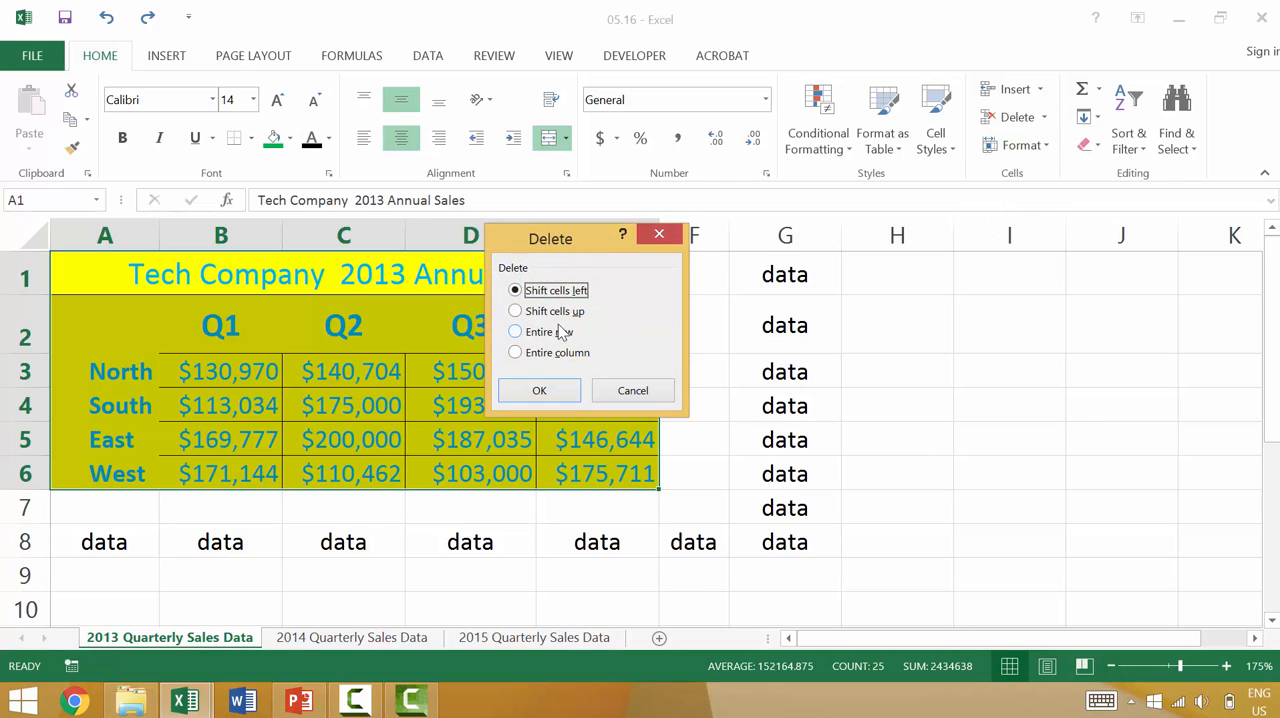
{"action": "left_click", "coordinate": [578, 312]}
{"action": "left_click", "coordinate": [540, 391]}
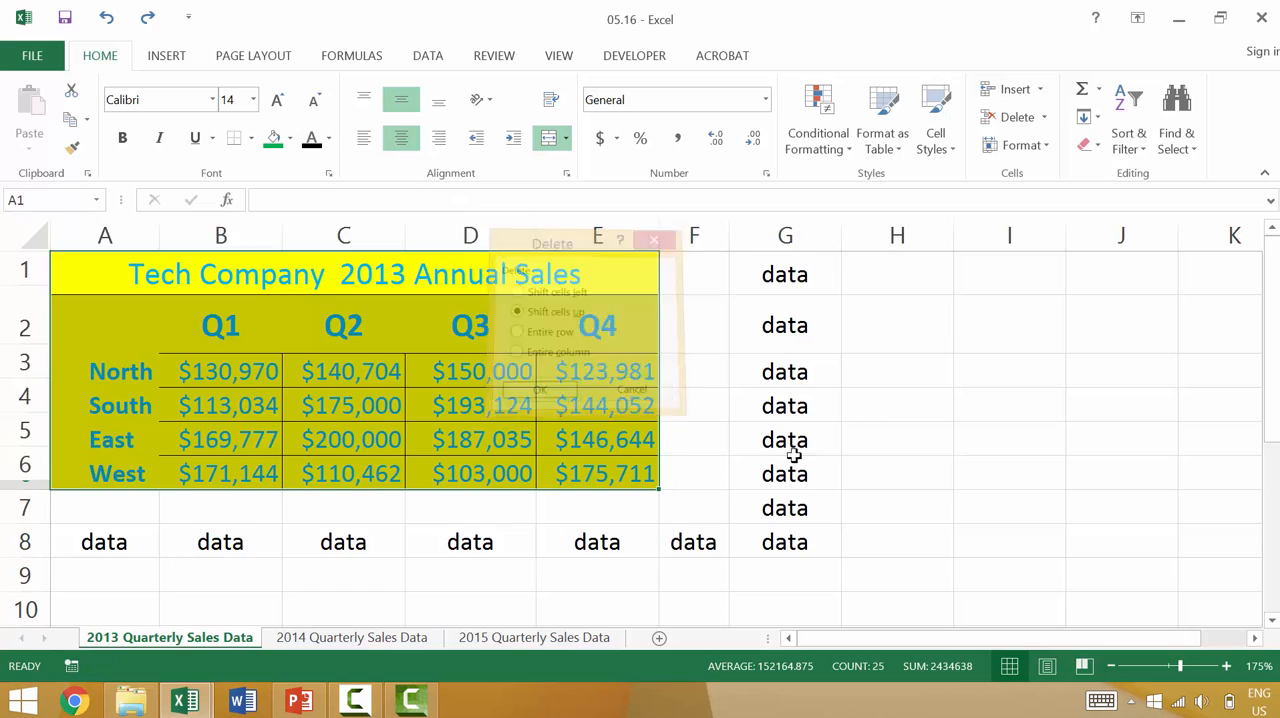
{"action": "left_click", "coordinate": [892, 438]}
{"action": "key", "text": "ctrl+z"}
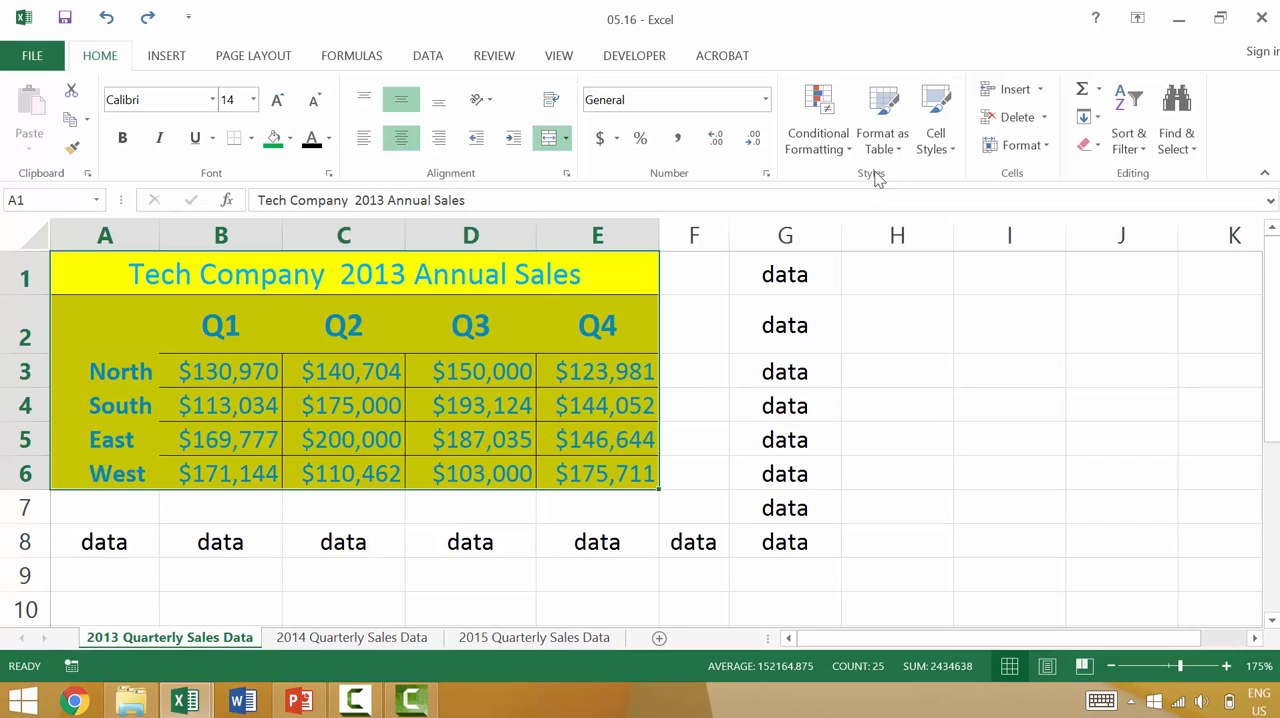
Apply the Normal cell style to the sales table before clearing its contents, and undo both changes.
{"action": "left_click", "coordinate": [935, 120]}
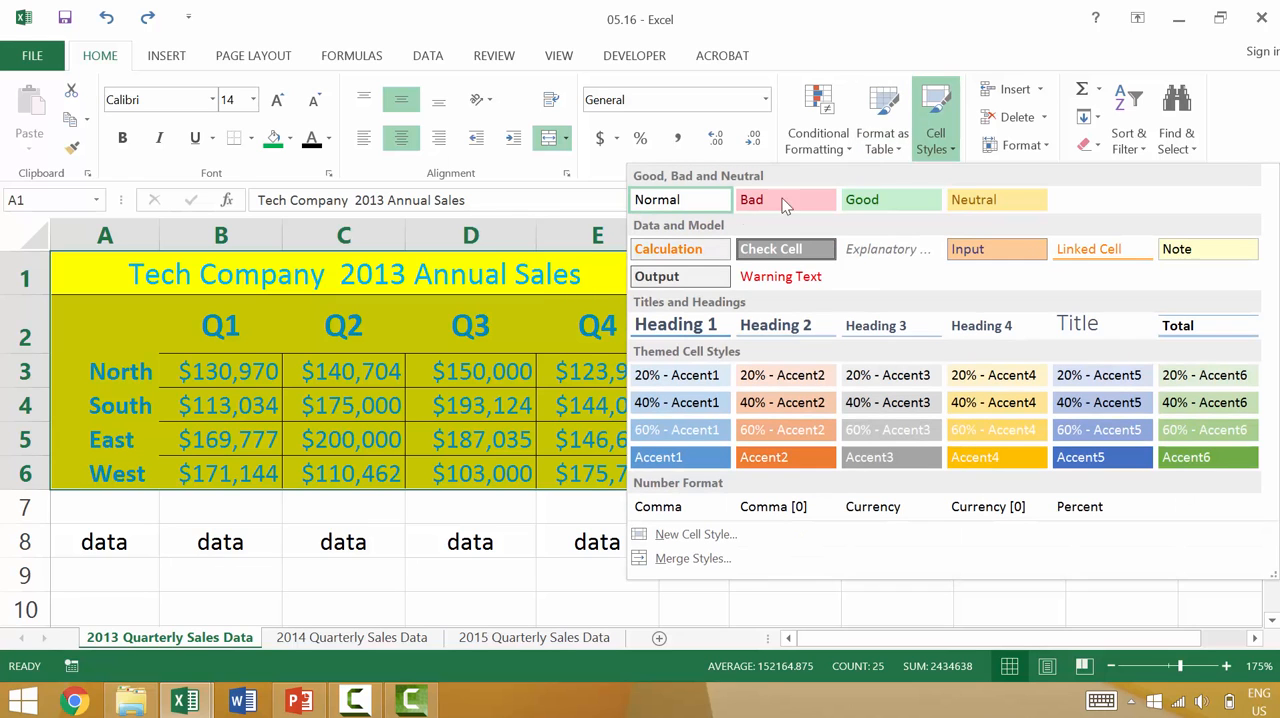
{"action": "left_click", "coordinate": [655, 200]}
{"action": "key", "text": "Delete"}
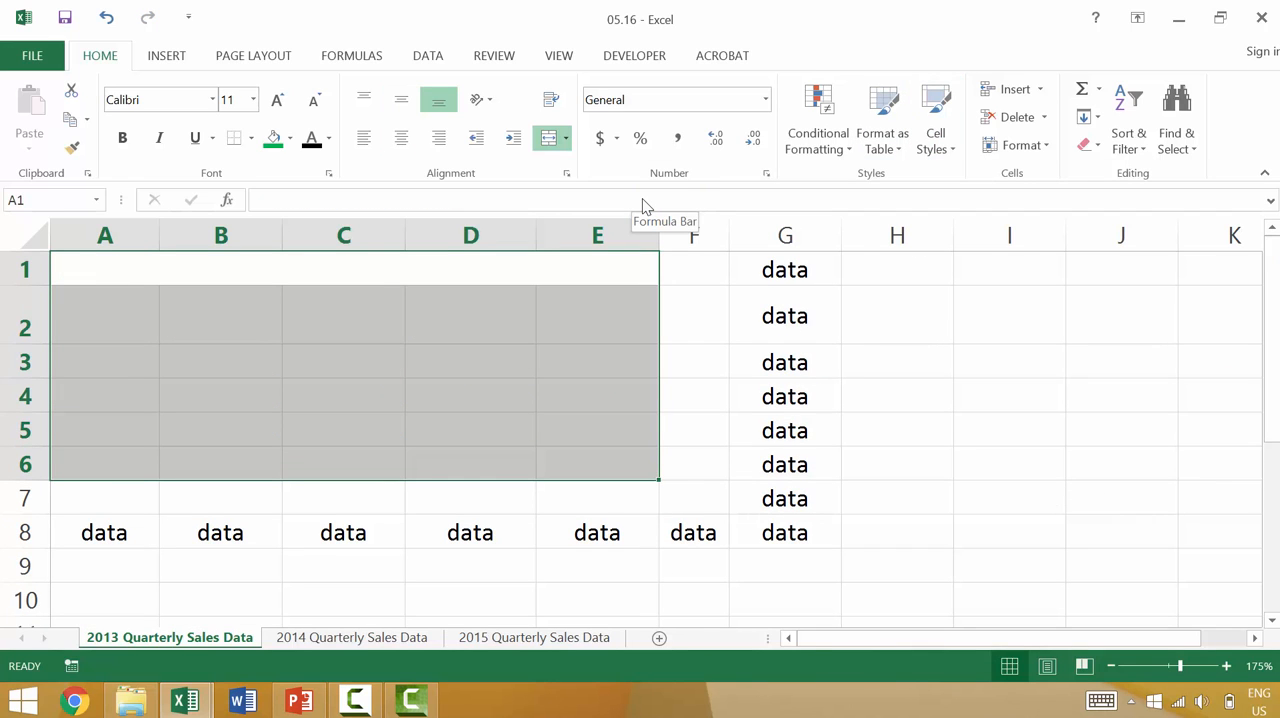
{"action": "key", "text": "ctrl+z"}
{"action": "key", "text": "ctrl+z"}
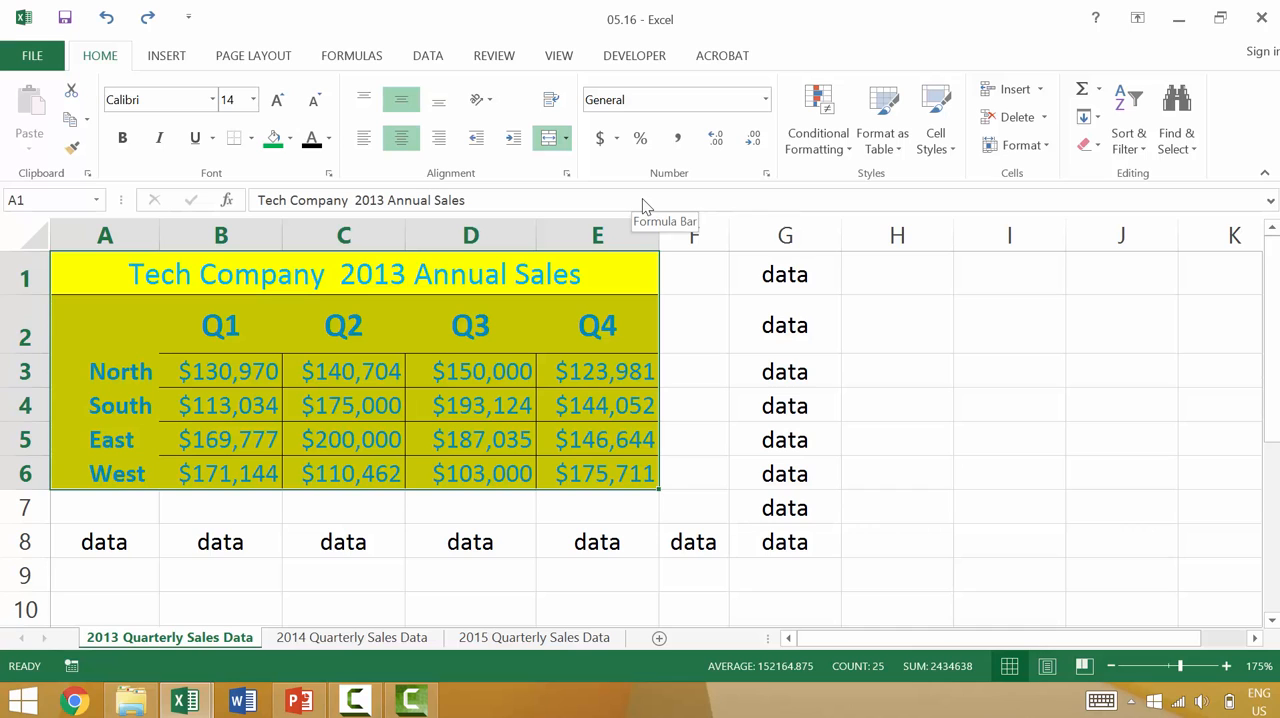
Clear the contents of A1:E6 first and apply the Normal cell style to the emptied yellow cells.
{"action": "key", "text": "Delete"}
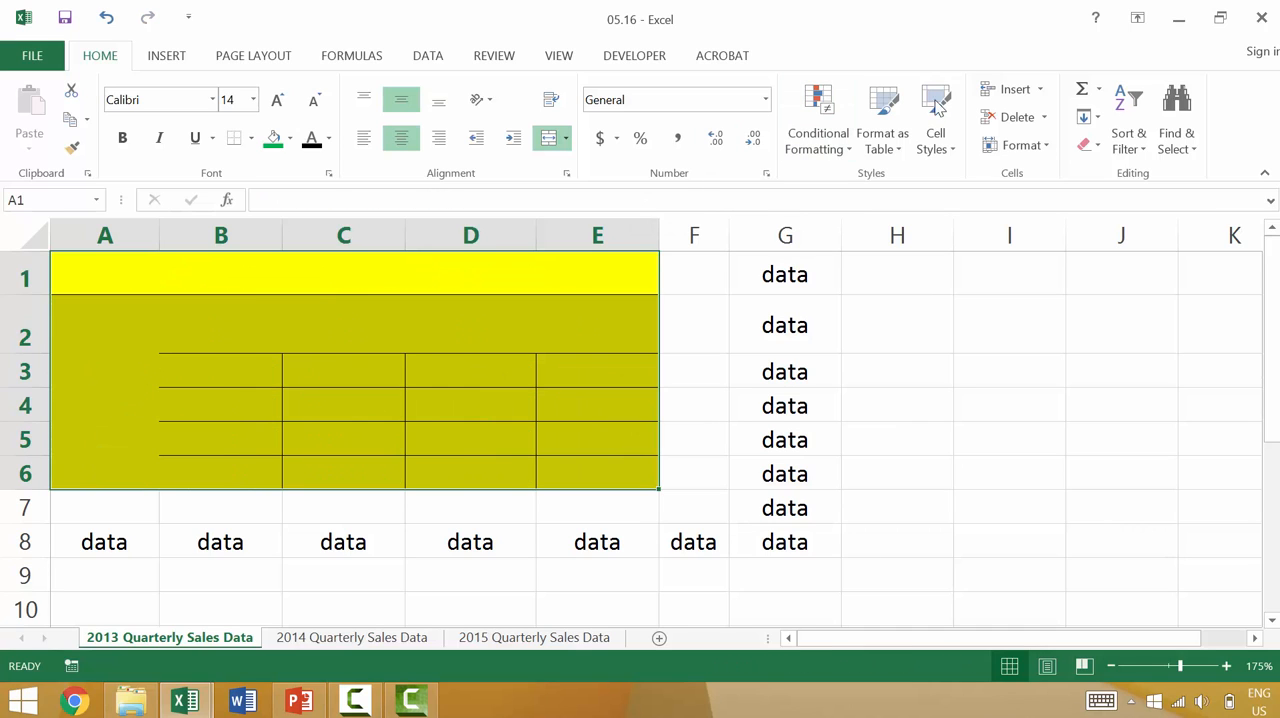
{"action": "left_click", "coordinate": [945, 105]}
{"action": "left_click", "coordinate": [655, 200]}
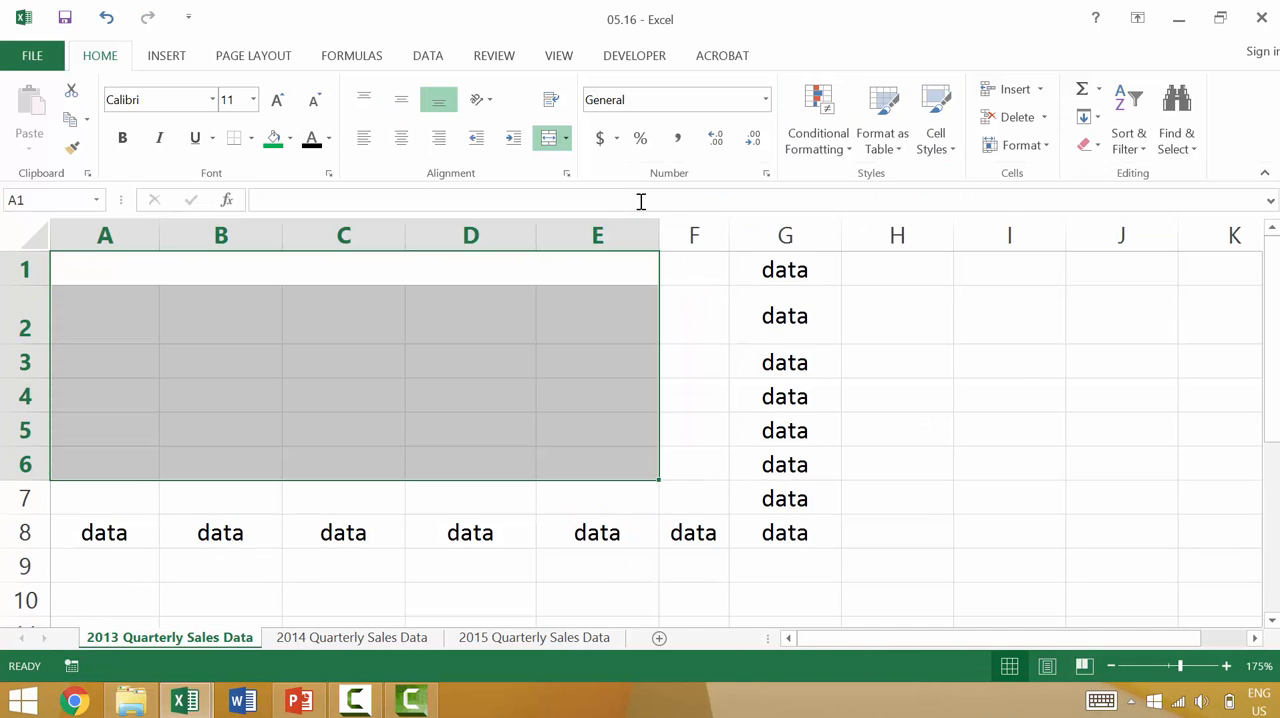